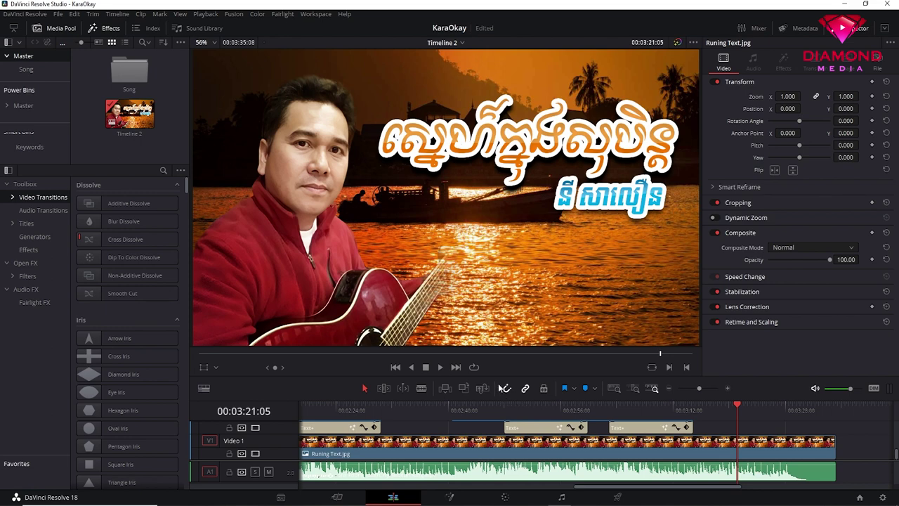
- Create a new timeline named 'Karaoke v3' with start timecode 00:00:00:00
left_click_drag(494, 382, 486, 335)
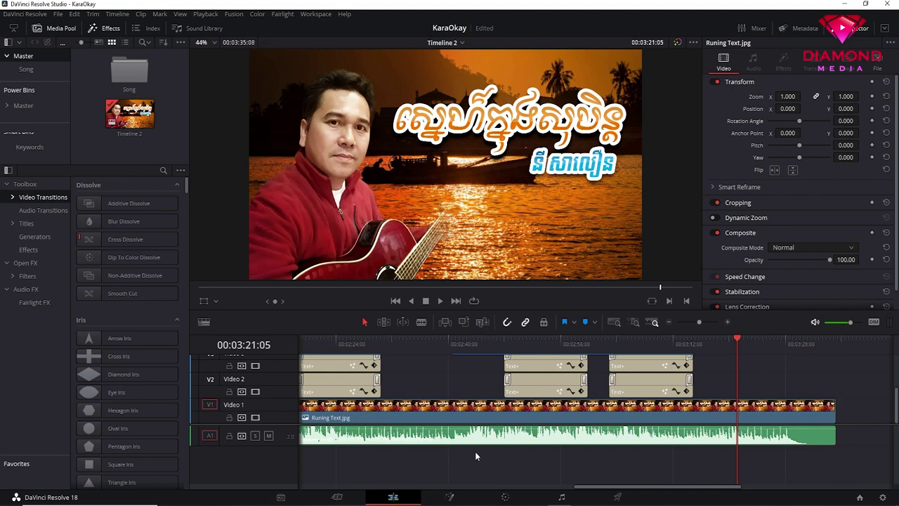
key("alt+Tab")
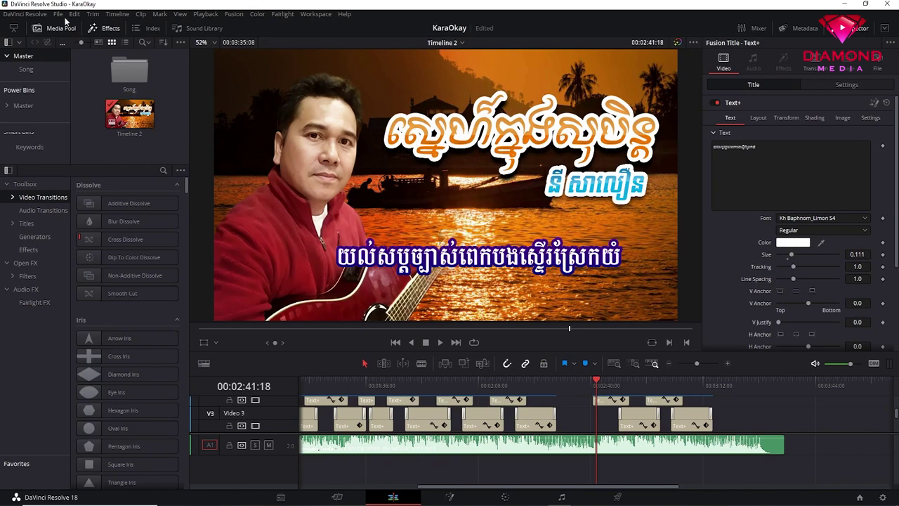
left_click(58, 14)
left_click(81, 55)
left_click(431, 208)
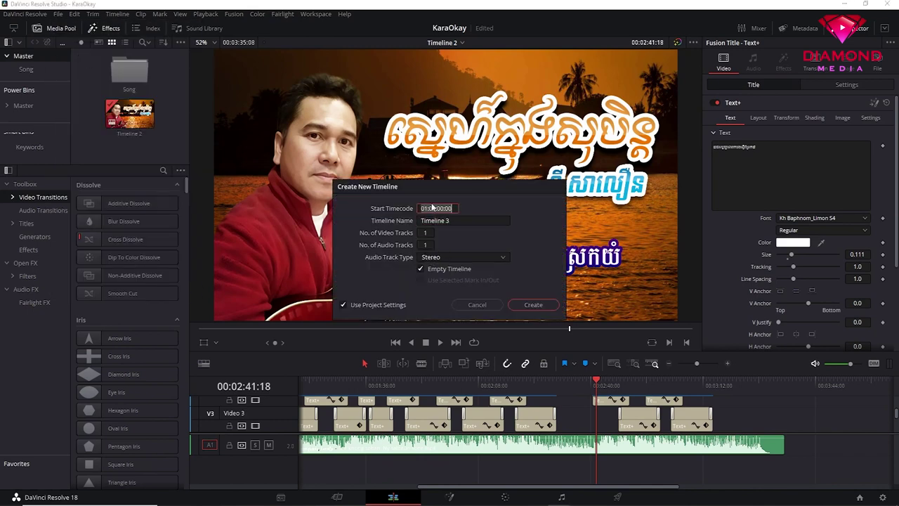
type("00000000")
left_click(472, 221)
triple_click(471, 221)
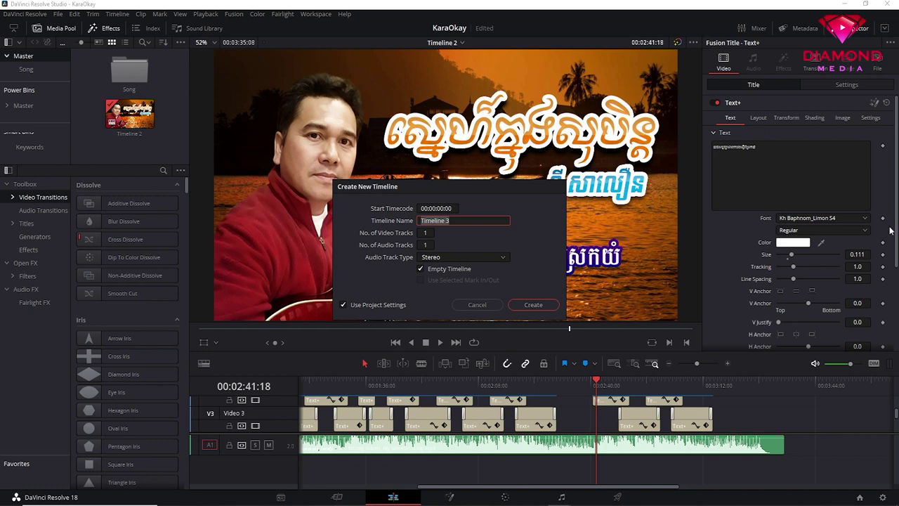
type("Karaoka")
key("BackSpace")
type("e")
type("v")
type("3")
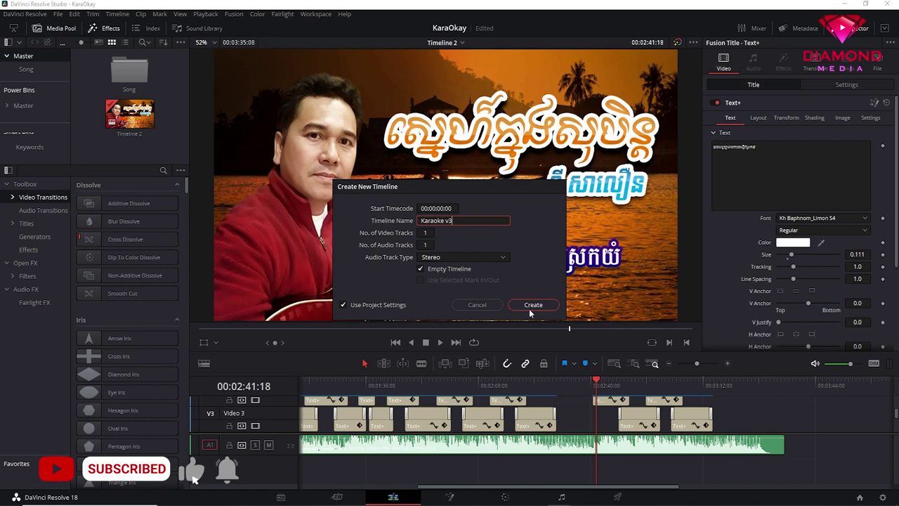
left_click(532, 305)
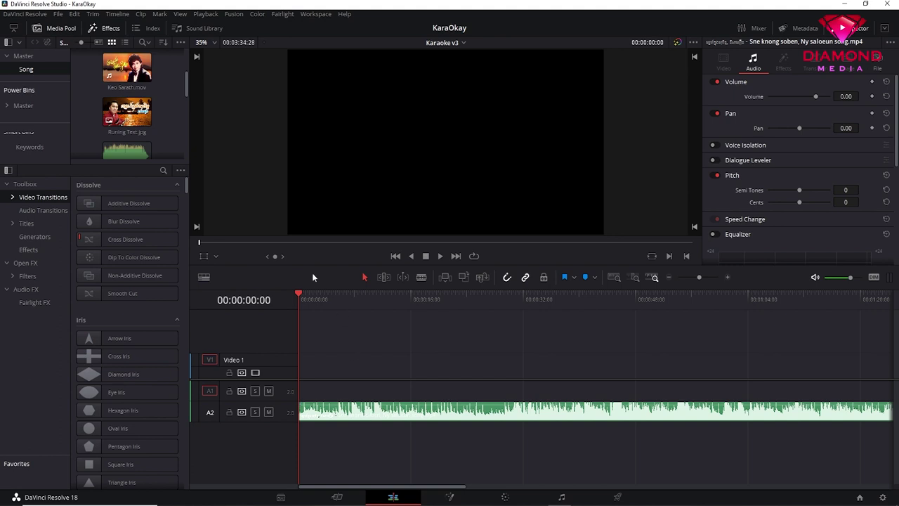
- Place Runing Text.jpg at the start of Video 1
left_click_drag(126, 112, 294, 366)
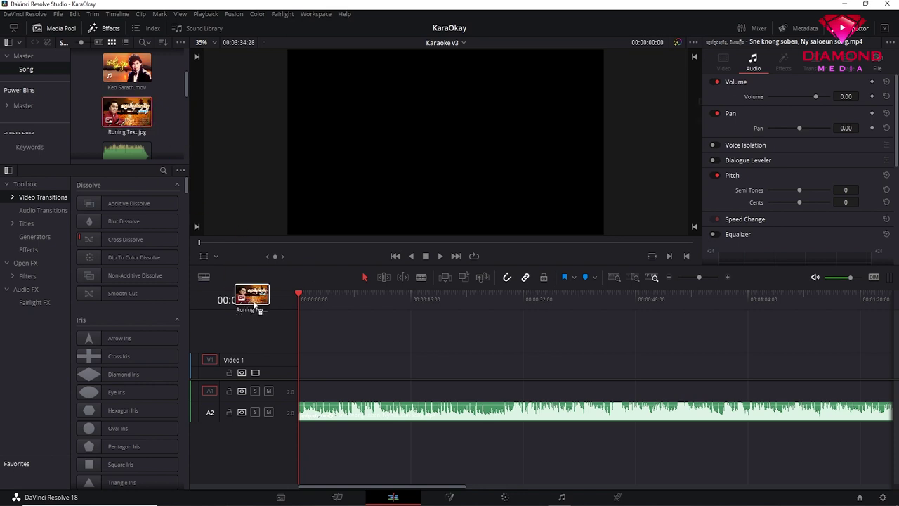
left_click_drag(294, 366, 313, 363)
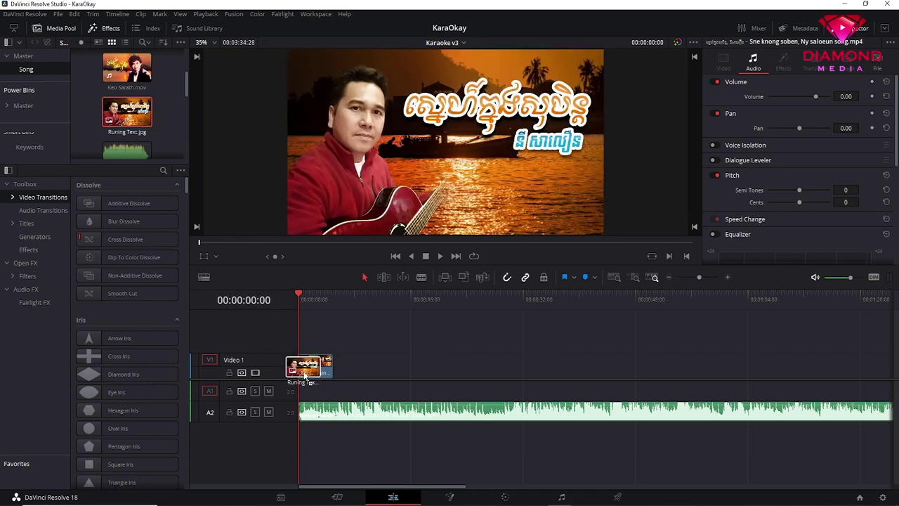
left_click(315, 297)
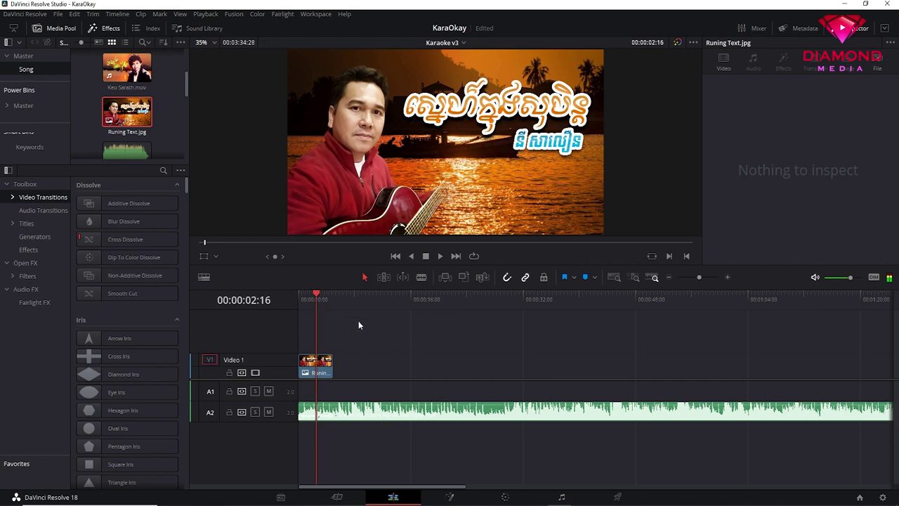
- Stretch the image clip to the audio's end, then enlarge the viewer and video tracks
key("ctrl+minus")
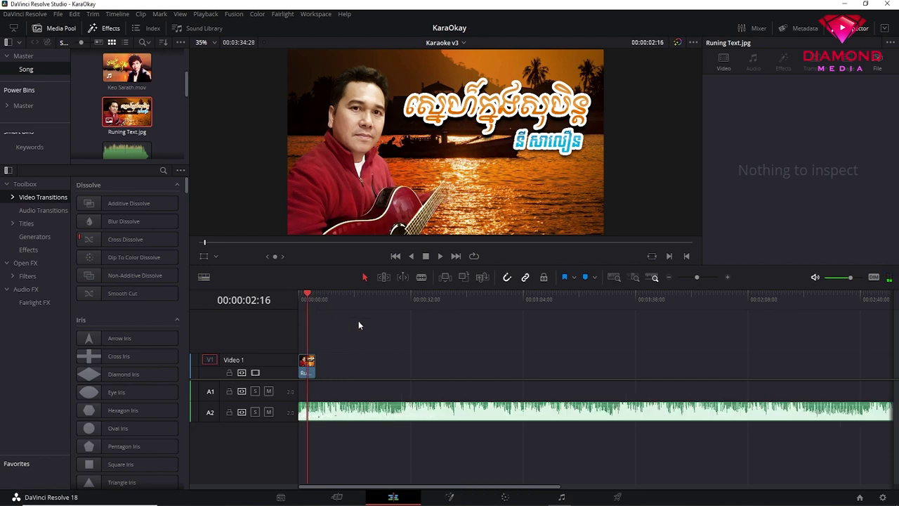
key("ctrl+minus")
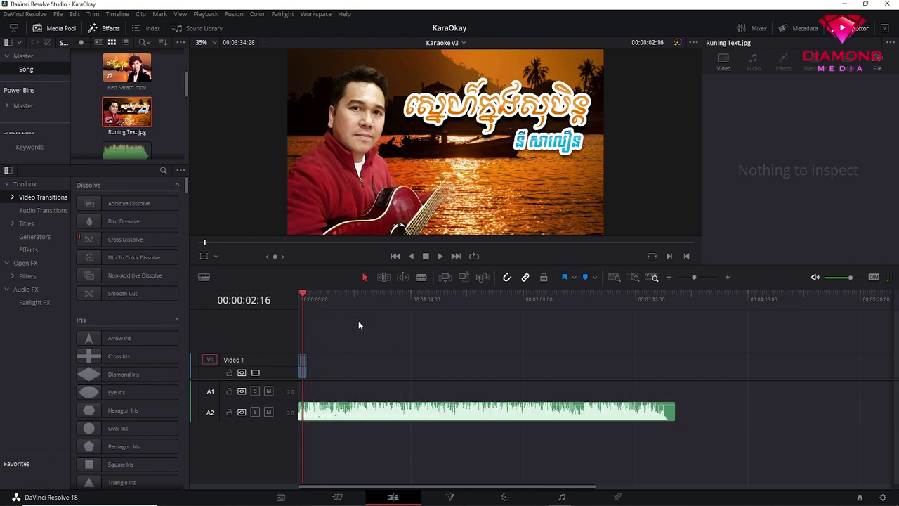
left_click(303, 366)
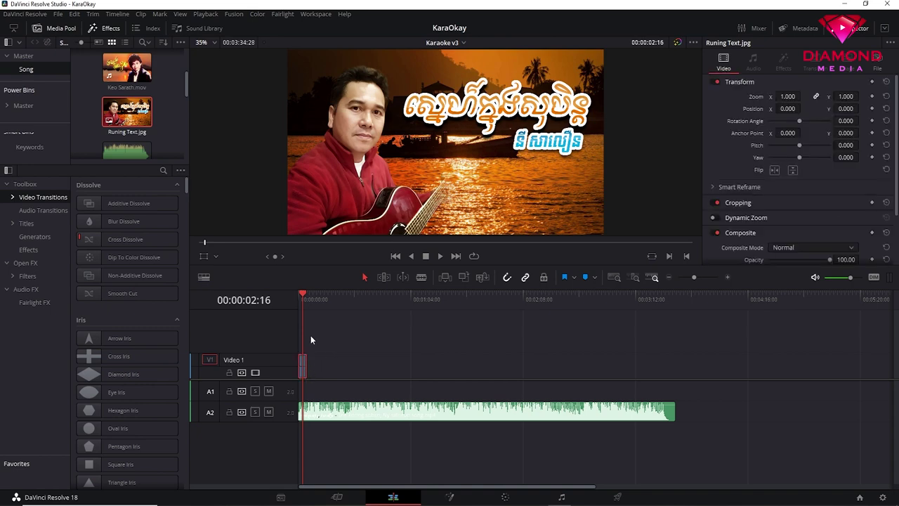
key("ctrl+plus")
left_click_drag(317, 365, 882, 386)
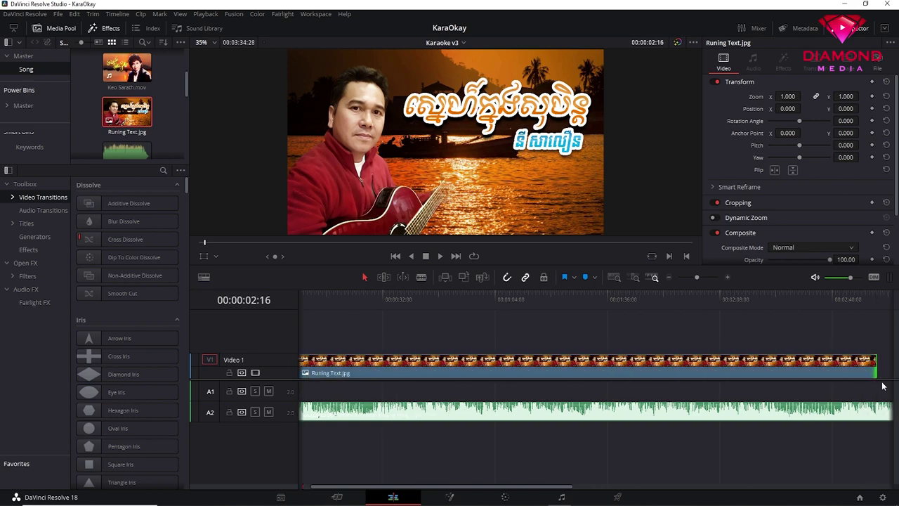
key("ctrl+minus")
key("ctrl+minus")
left_click_drag(447, 365, 485, 361)
left_click(320, 298)
key("Home")
key("ctrl+equal")
key("ctrl+equal")
key("ctrl+equal")
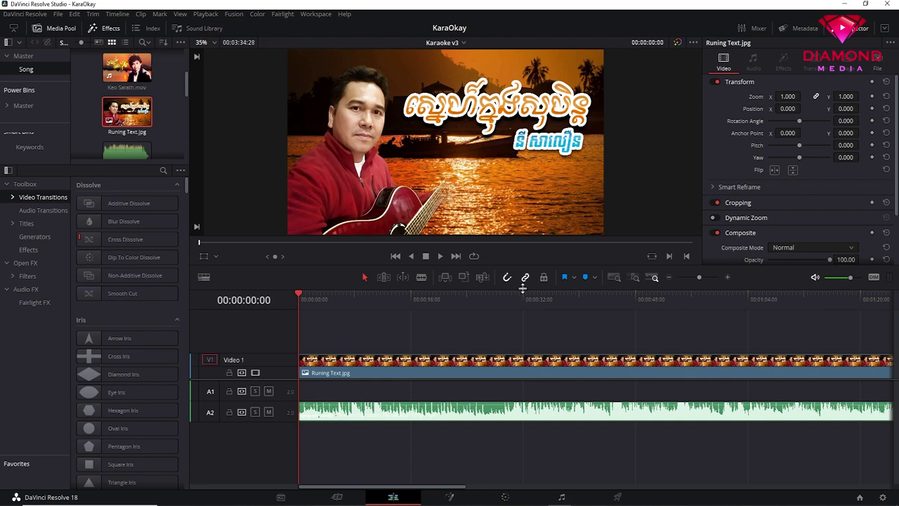
left_click_drag(523, 288, 524, 313)
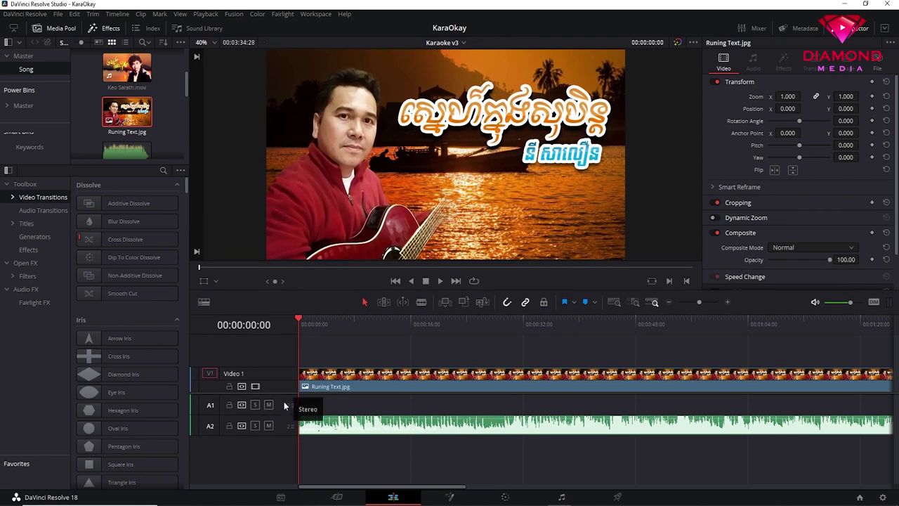
left_click_drag(282, 391, 274, 416)
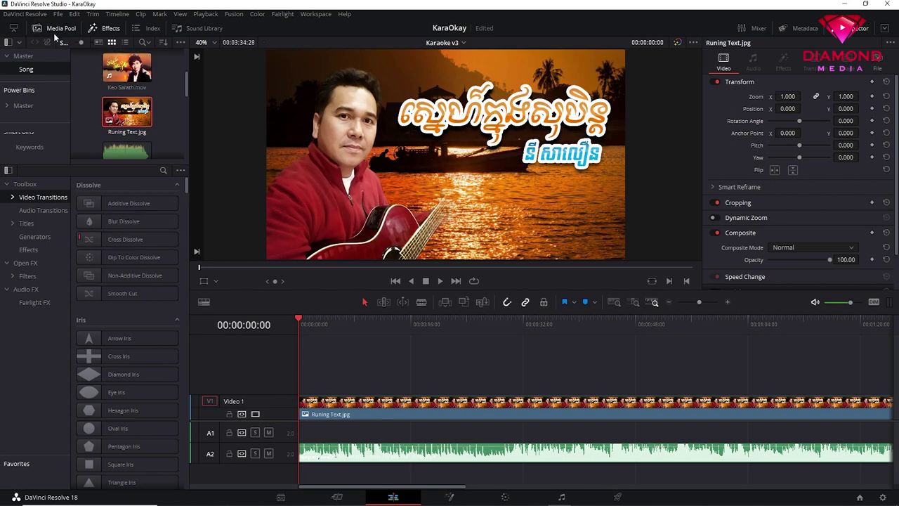
- Drag a Text+ title from Toolbox > Titles onto Video 2, above the background image
left_click(107, 29)
left_click(107, 29)
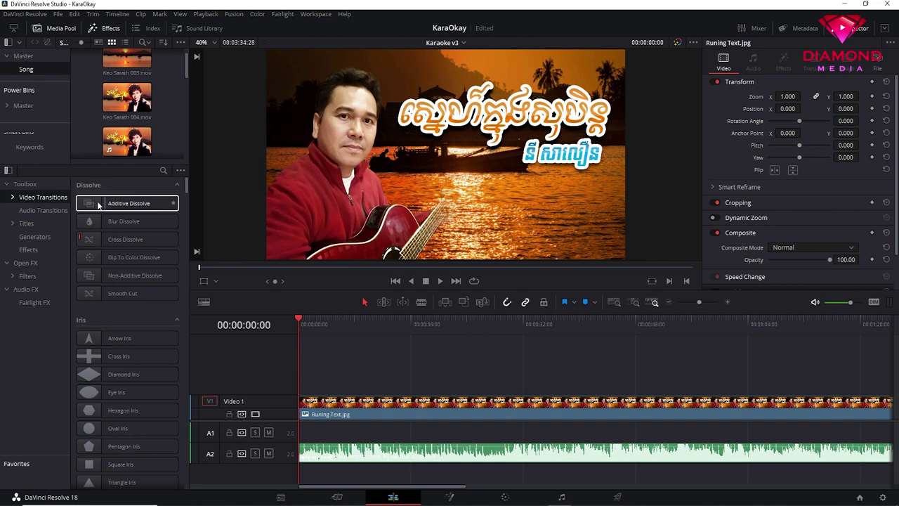
left_click(27, 224)
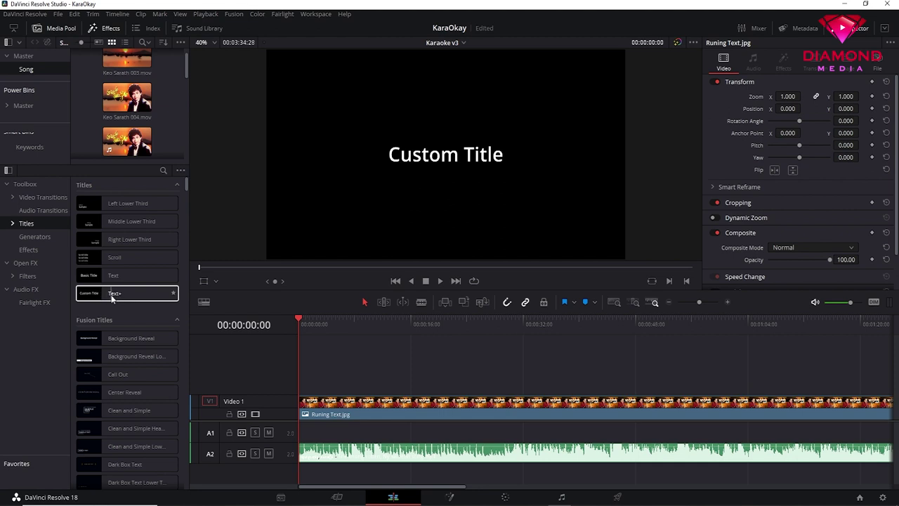
mouse_move(112, 298)
left_mouse_down()
mouse_move(420, 385)
mouse_move(453, 359)
left_mouse_up()
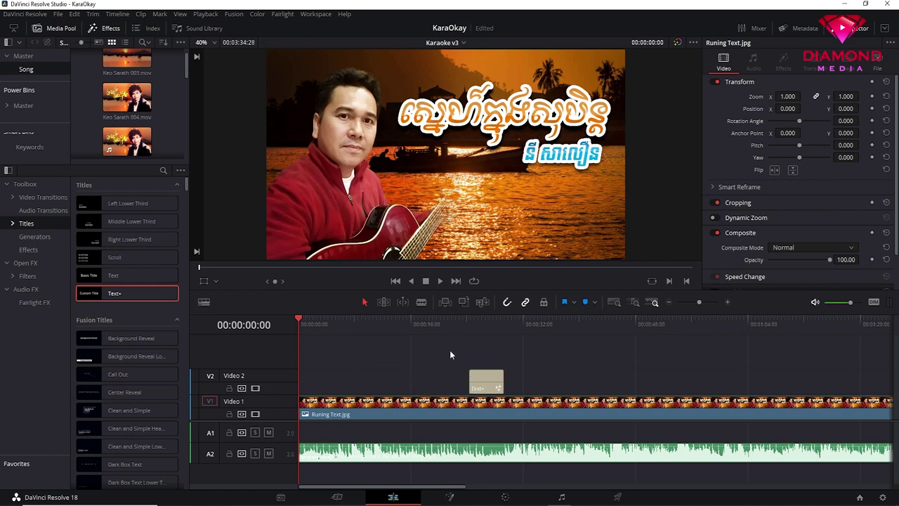
left_click(484, 323)
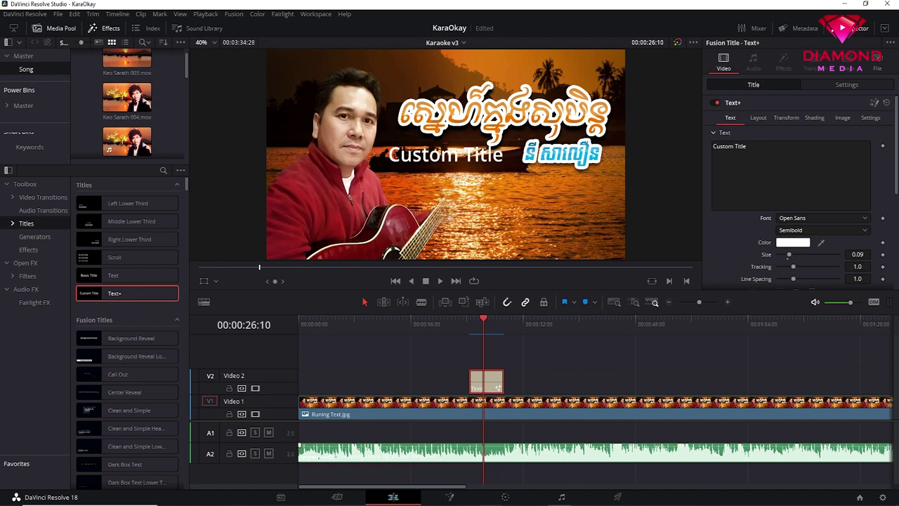
key("alt+Tab")
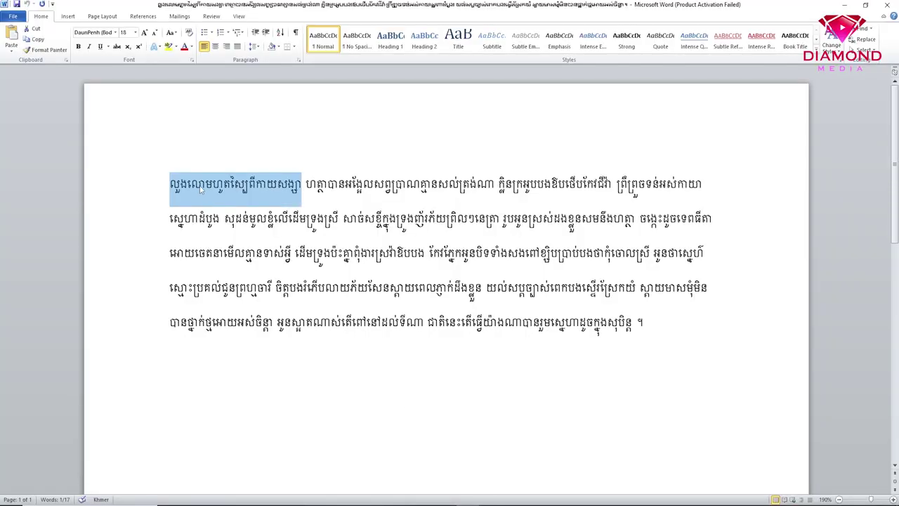
- Copy the first Khmer lyric phrase in Word and return to Resolve's Text+ title
right_click(201, 187)
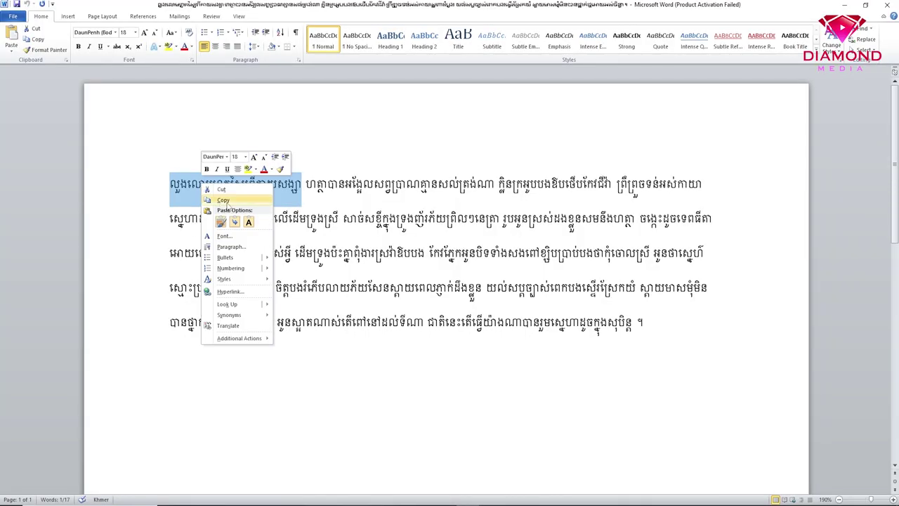
left_click(223, 201)
mouse_move(555, 499)
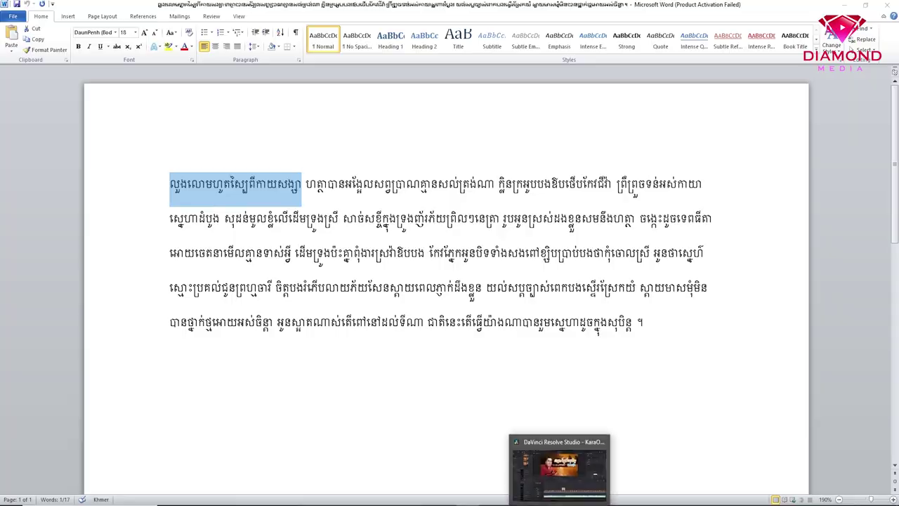
left_click(555, 470)
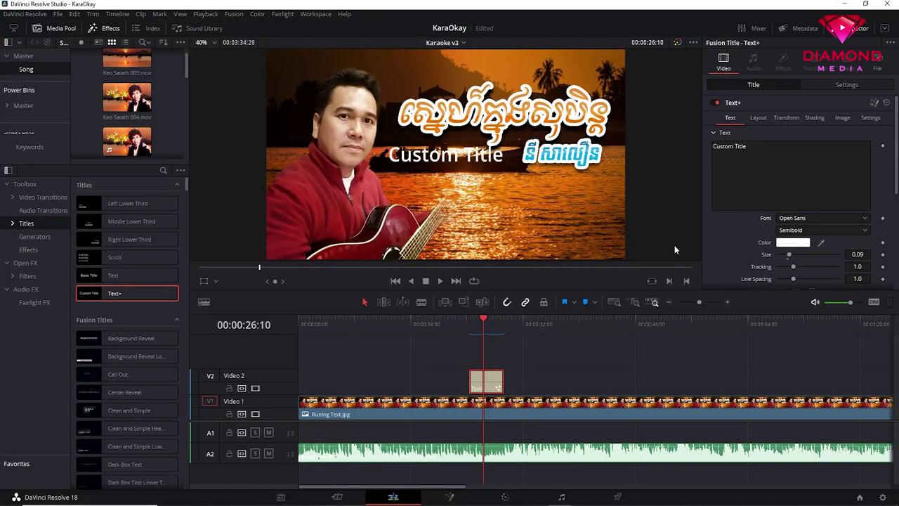
left_click(764, 147)
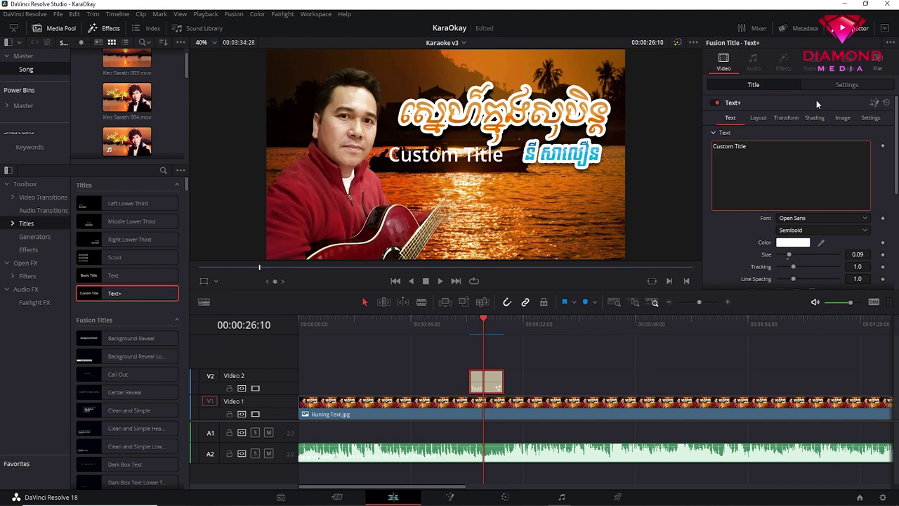
- Replace the Text+ 'Custom Title' text with the pasted Khmer lyric phrase
left_click(754, 85)
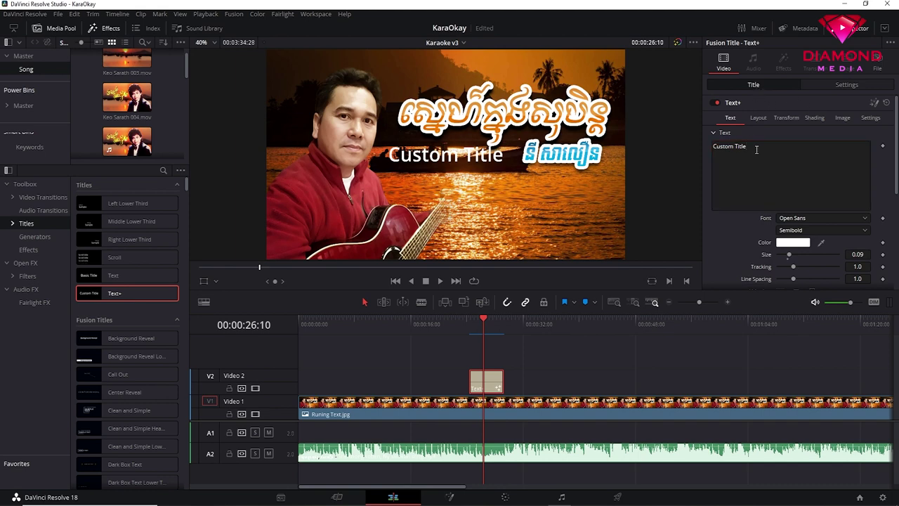
left_click_drag(756, 148, 699, 148)
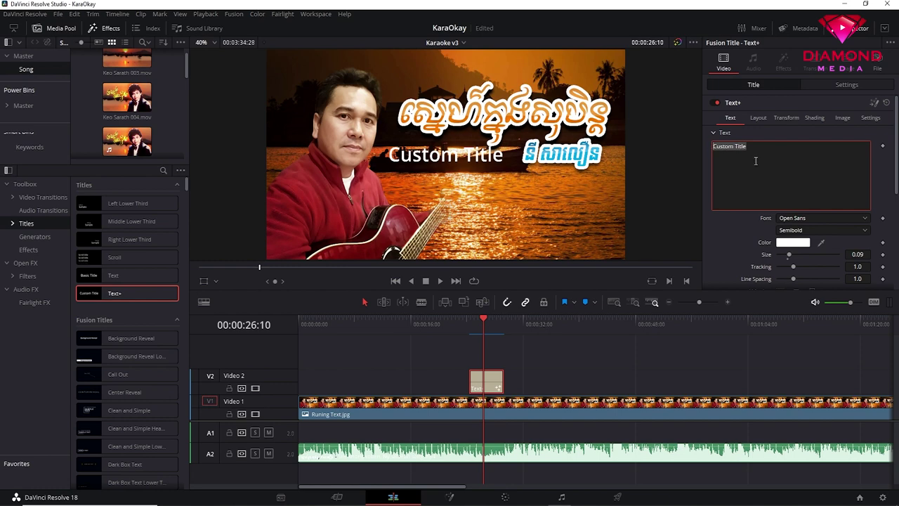
key("ctrl+v")
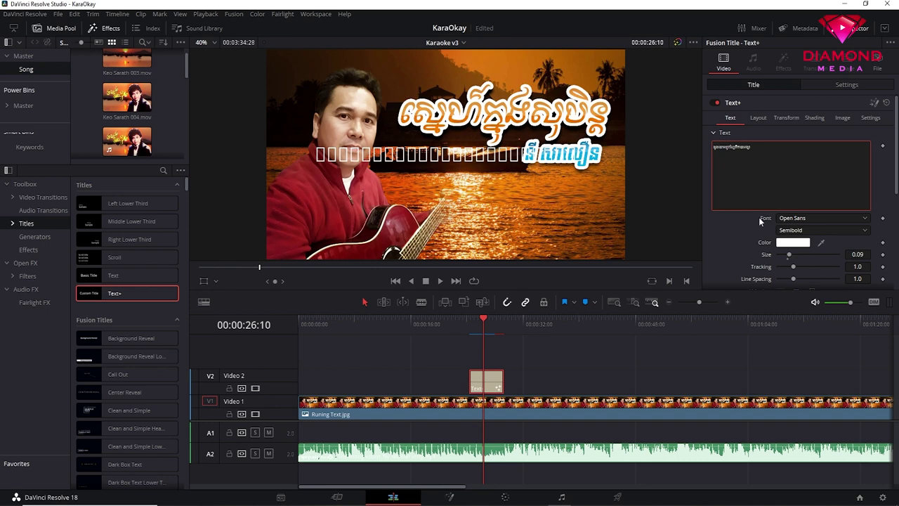
left_click(865, 218)
- Set the lyric to the Kh Baphnom_Limon S4 font at size 0.1142
scroll(825, 310, "up", 5)
scroll(817, 286, "up", 3)
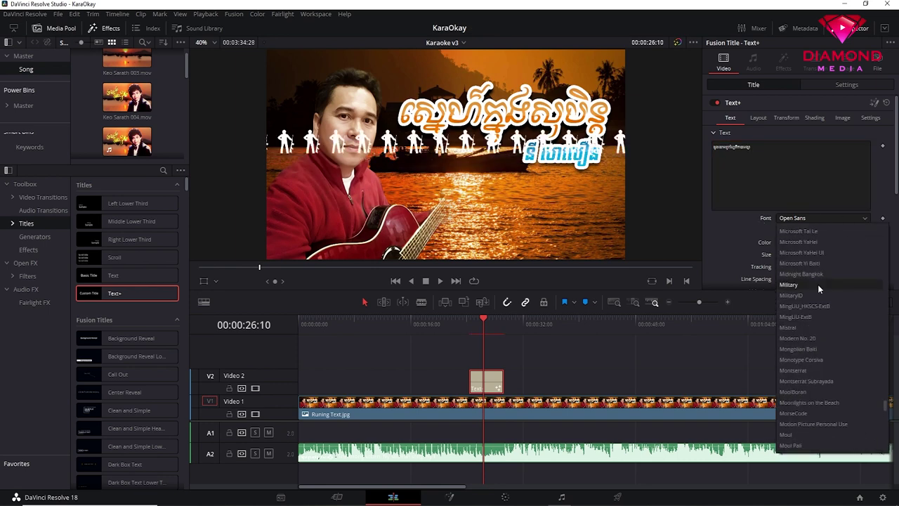
scroll(807, 282, "up", 3)
scroll(808, 283, "up", 3)
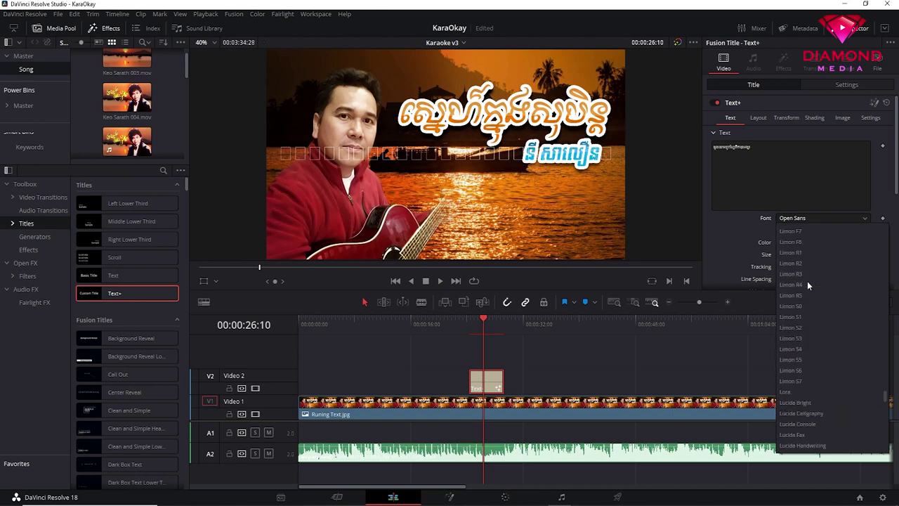
scroll(802, 269, "up", 3)
scroll(802, 269, "up", 3)
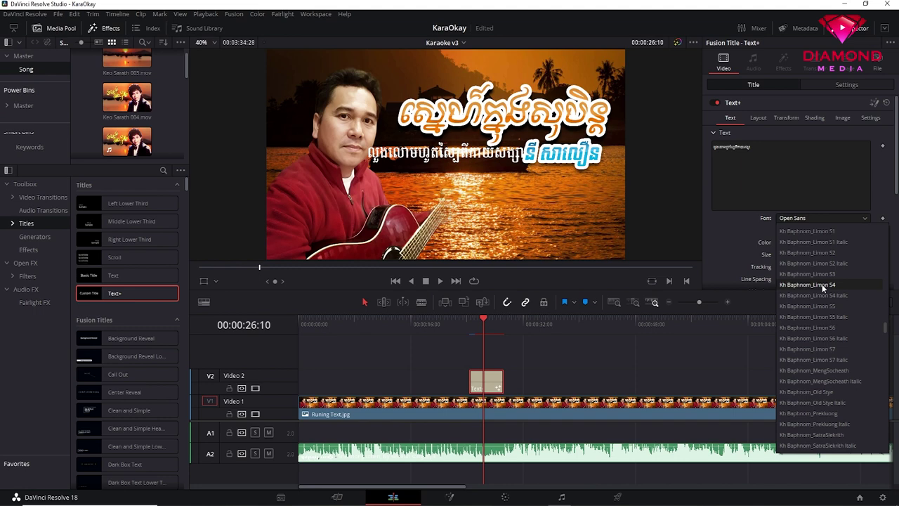
left_click(822, 283)
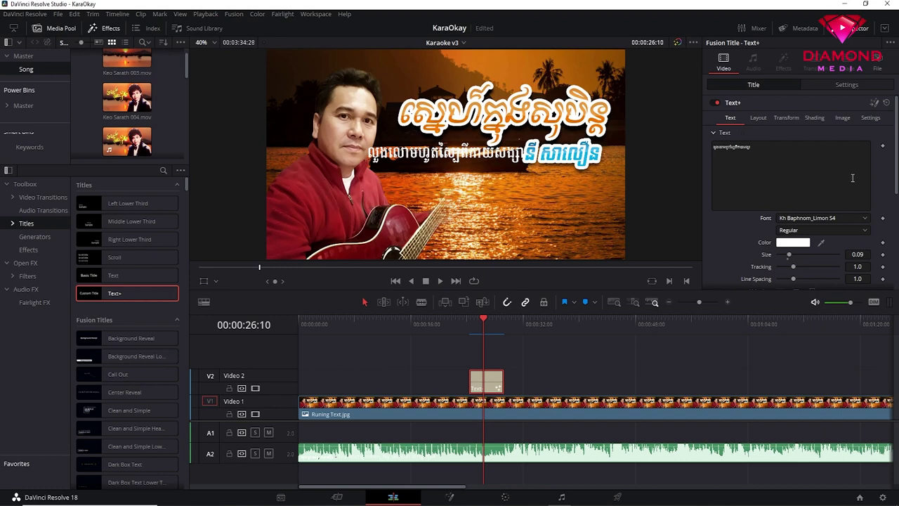
left_click_drag(792, 259, 794, 258)
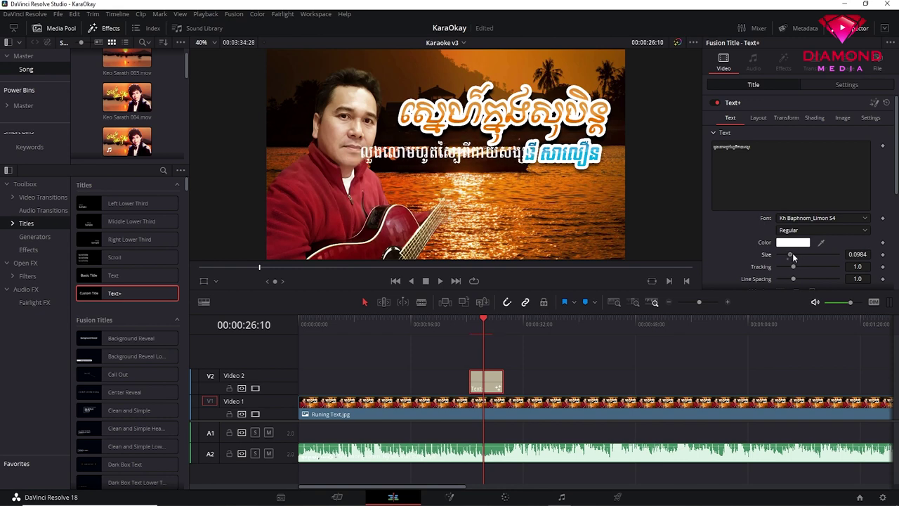
left_click_drag(793, 257, 794, 252)
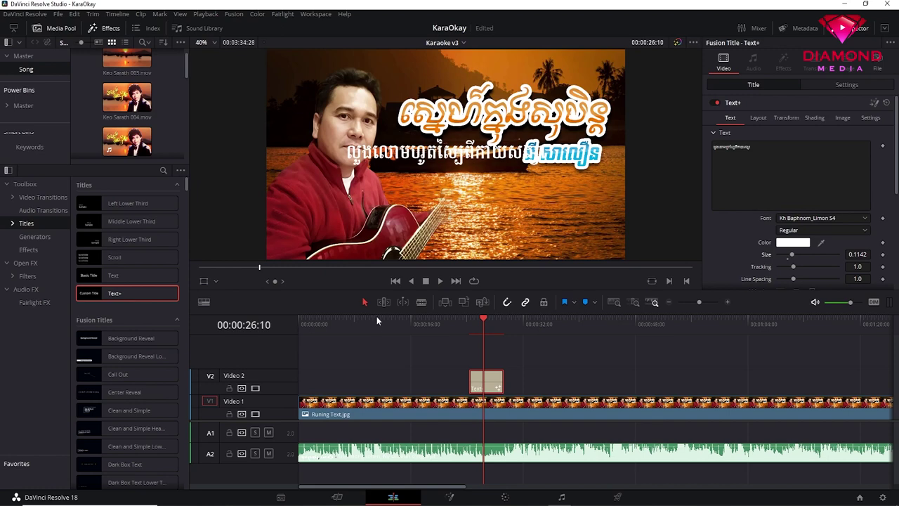
left_click_drag(376, 316, 380, 327)
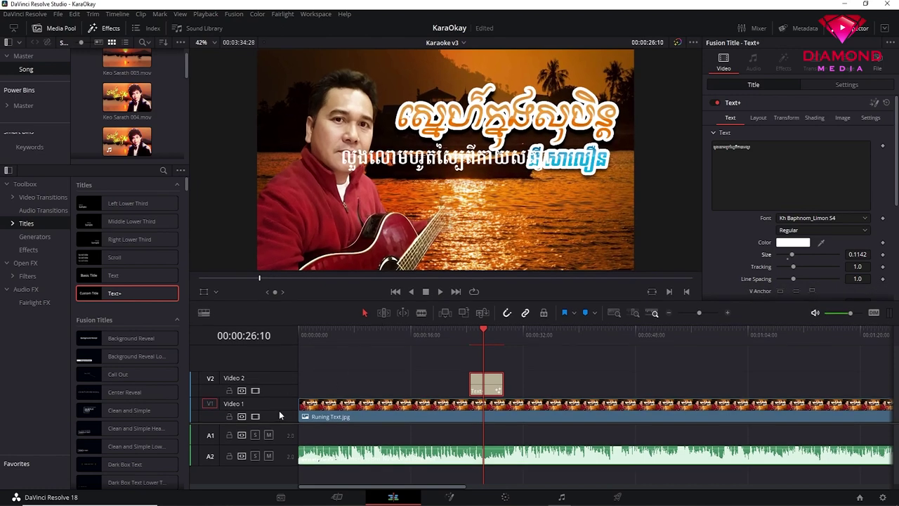
scroll(285, 421, "up", 2)
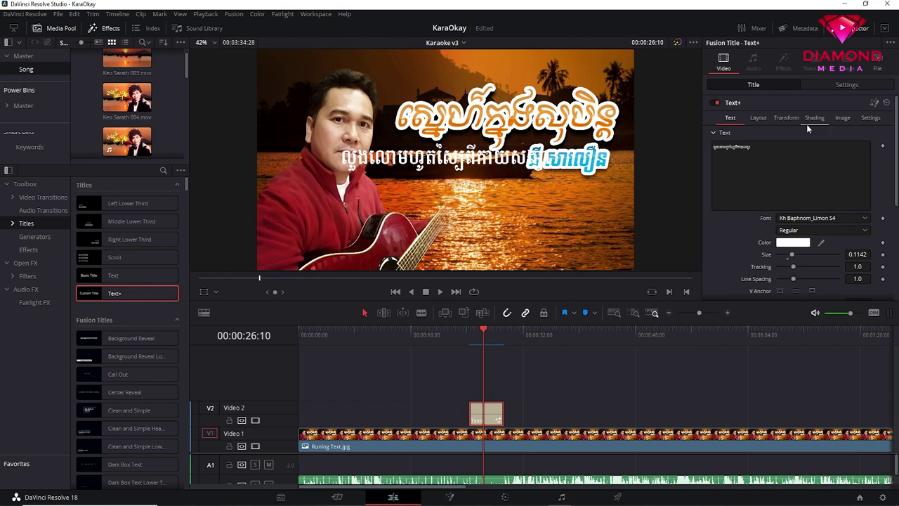
- Set the lyric title's Transform position to X -155, Y -449
left_click(835, 85)
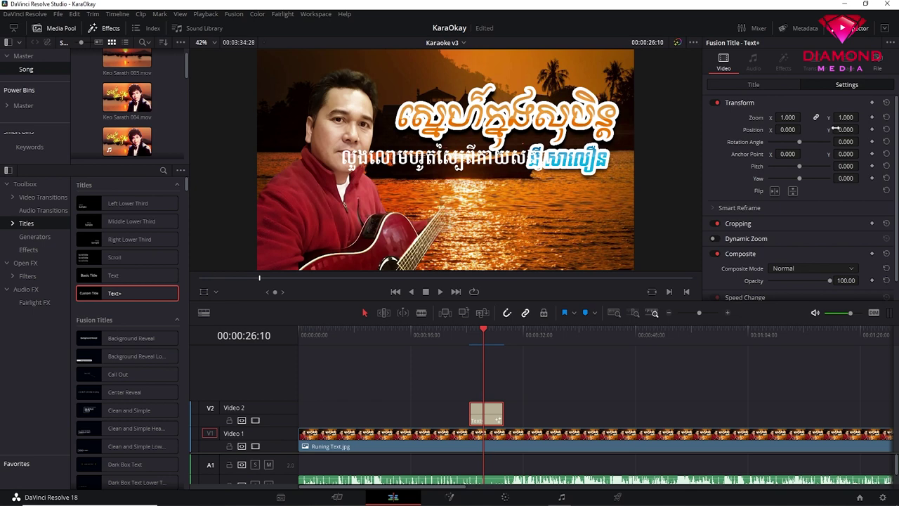
mouse_move(788, 130)
left_mouse_down()
mouse_move(803, 130)
mouse_move(744, 129)
left_mouse_up()
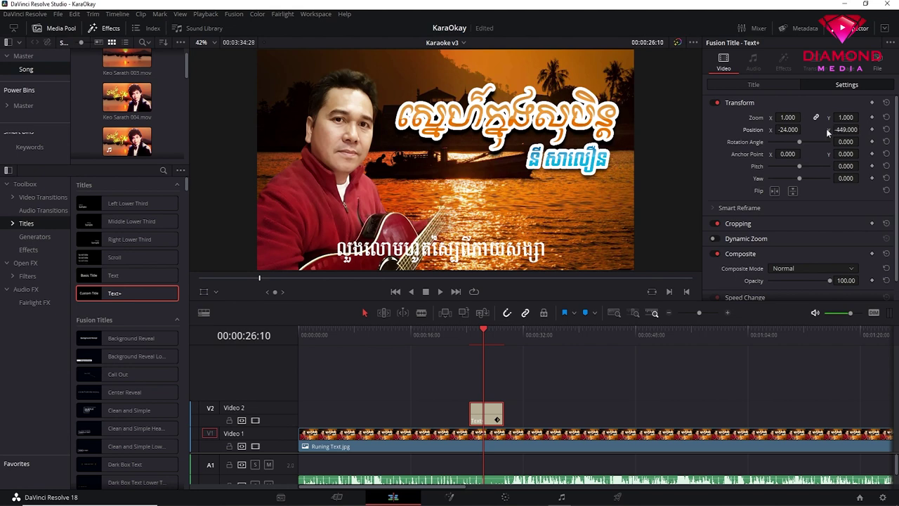
left_click_drag(792, 130, 704, 130)
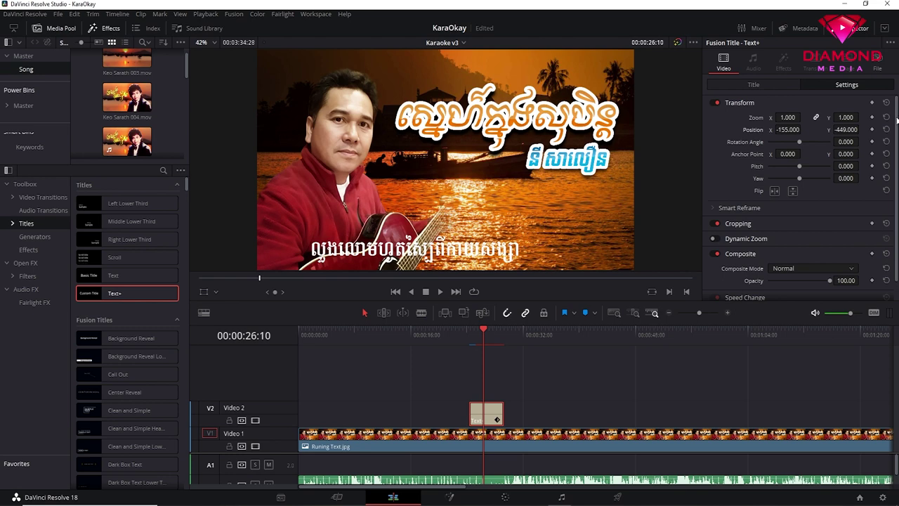
left_click_drag(896, 120, 897, 193)
scroll(898, 169, "up", 1)
left_click(749, 84)
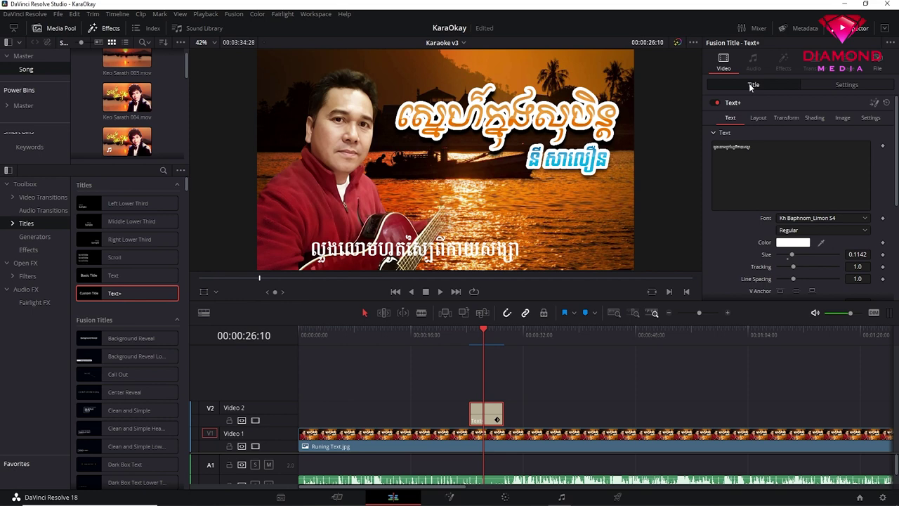
- Enable the Red Outline shading element with thickness 0.0906
left_click(812, 119)
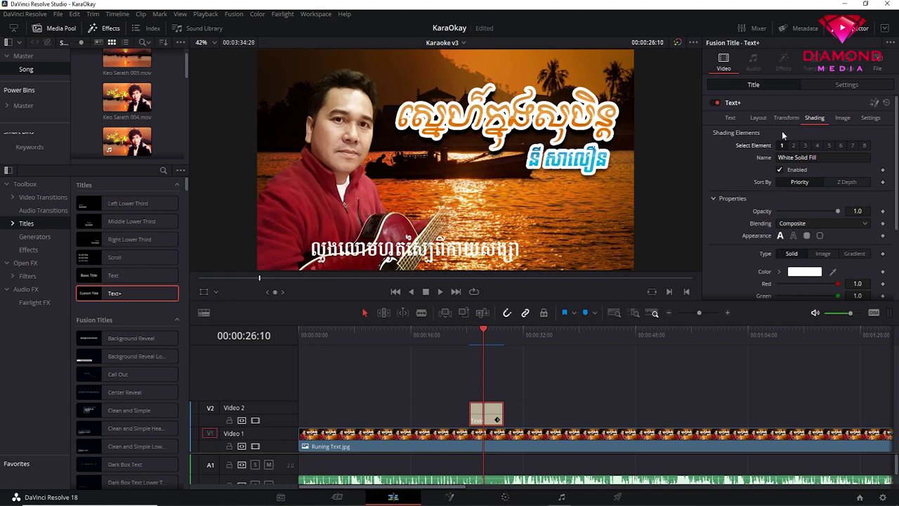
left_click(794, 145)
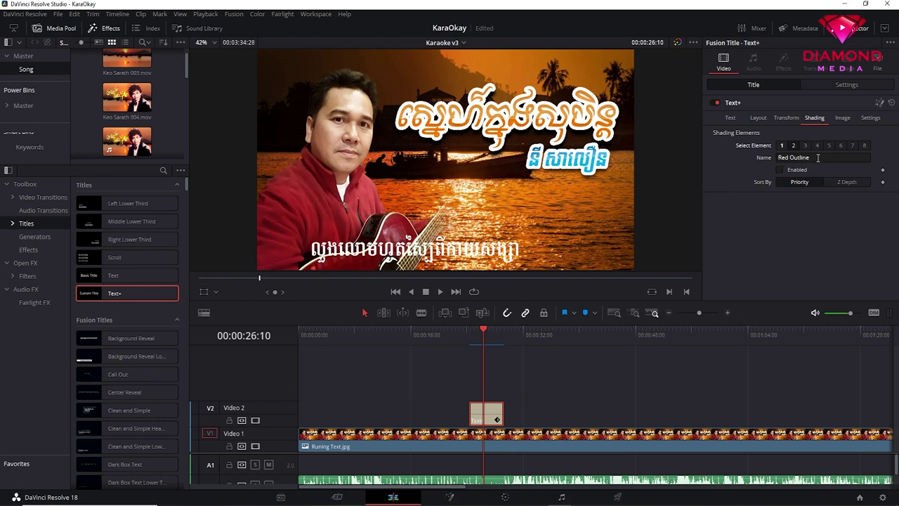
left_click(780, 171)
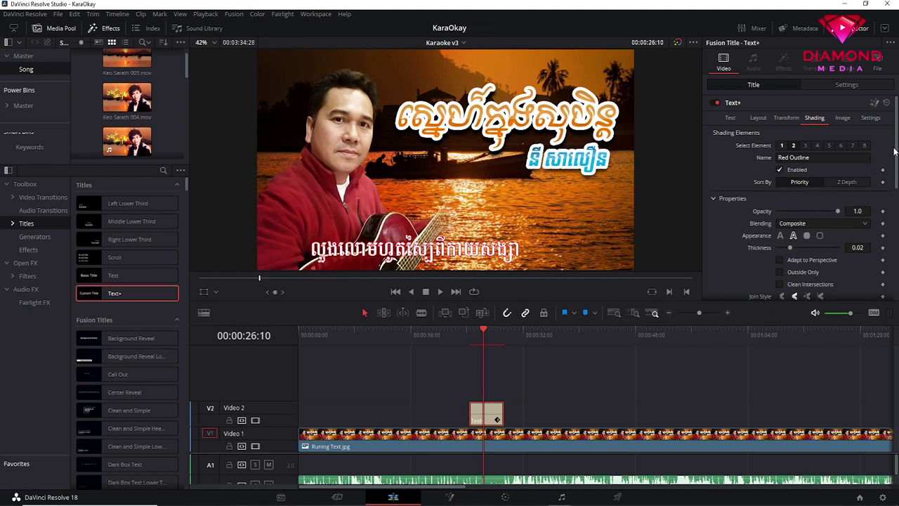
scroll(726, 239, "down", 2)
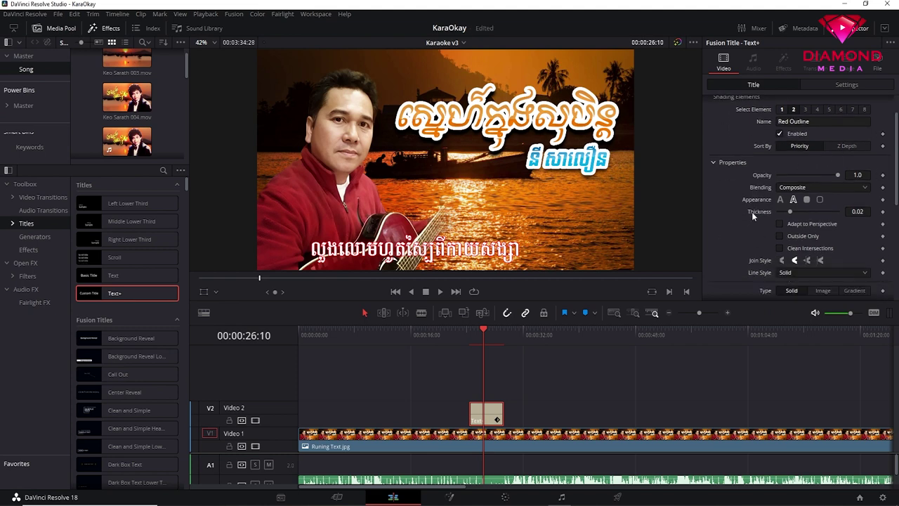
left_click_drag(789, 212, 823, 209)
left_click_drag(831, 212, 832, 212)
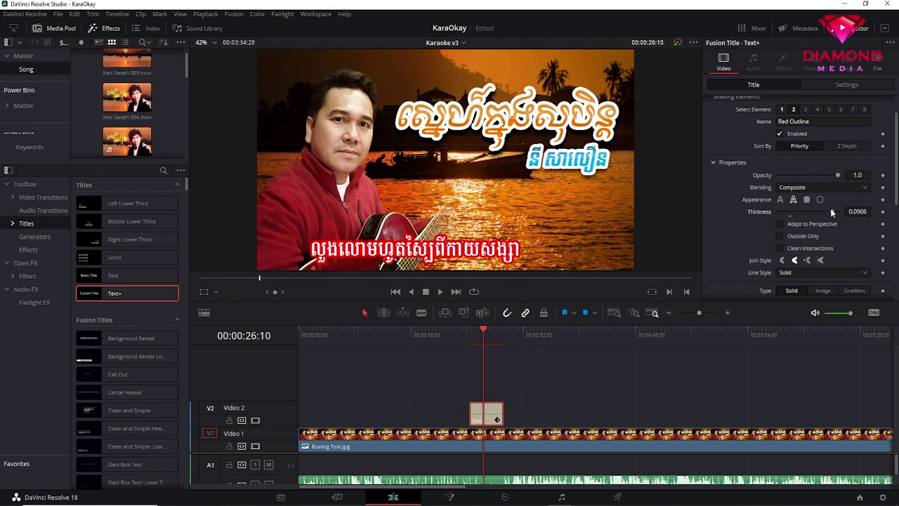
left_click_drag(895, 152, 897, 190)
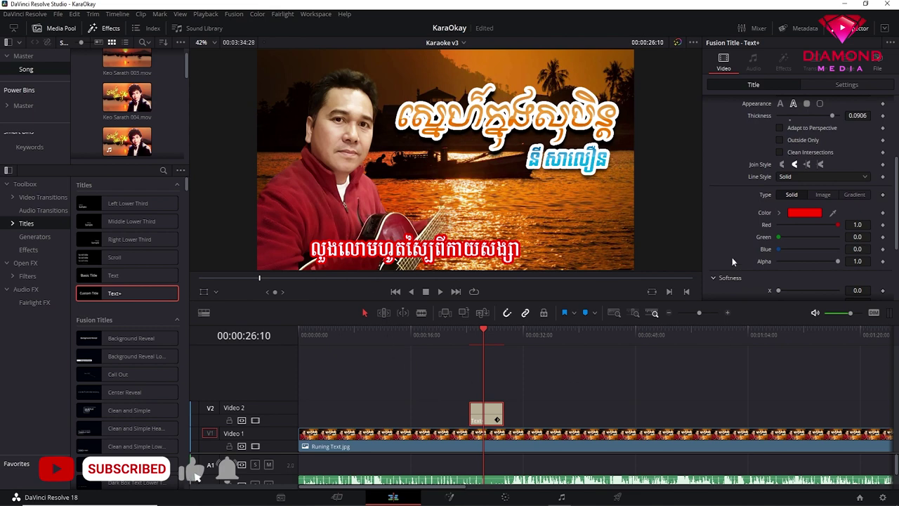
- Colour the outline navy and save the project
left_click(801, 213)
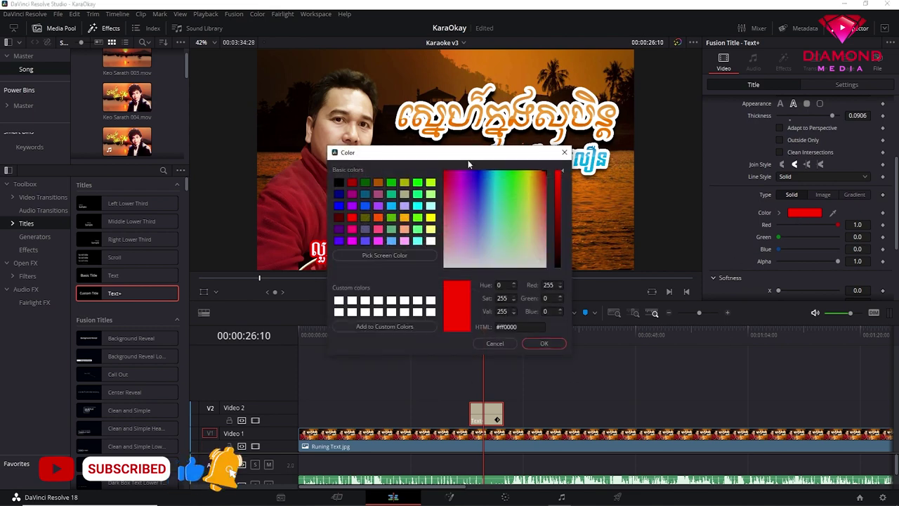
left_click_drag(469, 156, 567, 117)
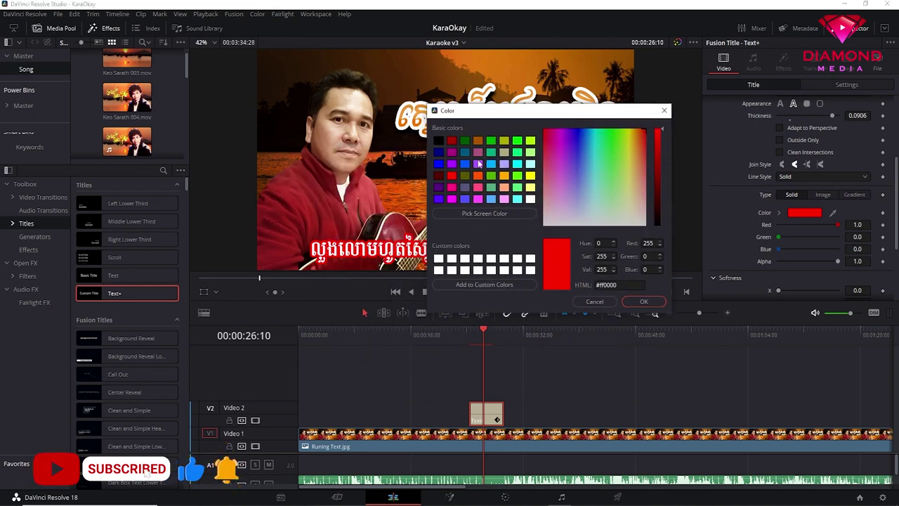
left_click(438, 152)
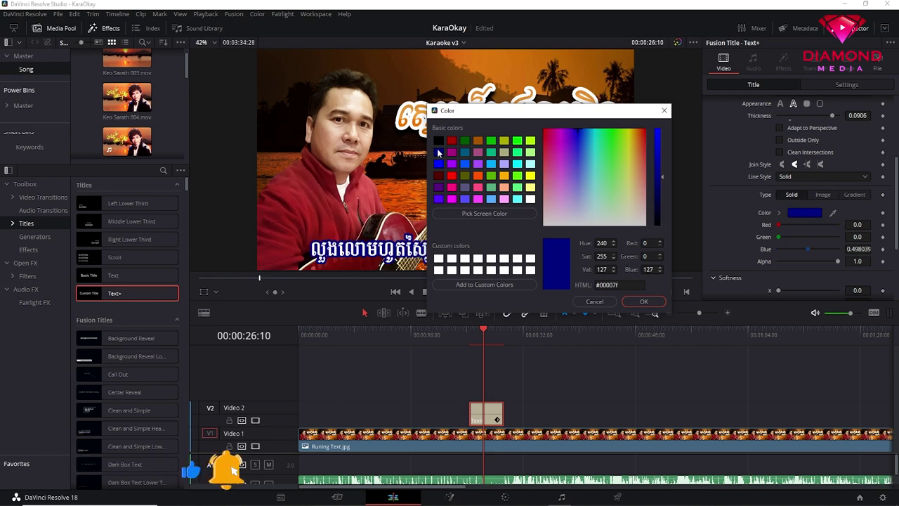
left_click(642, 301)
key("ctrl+s")
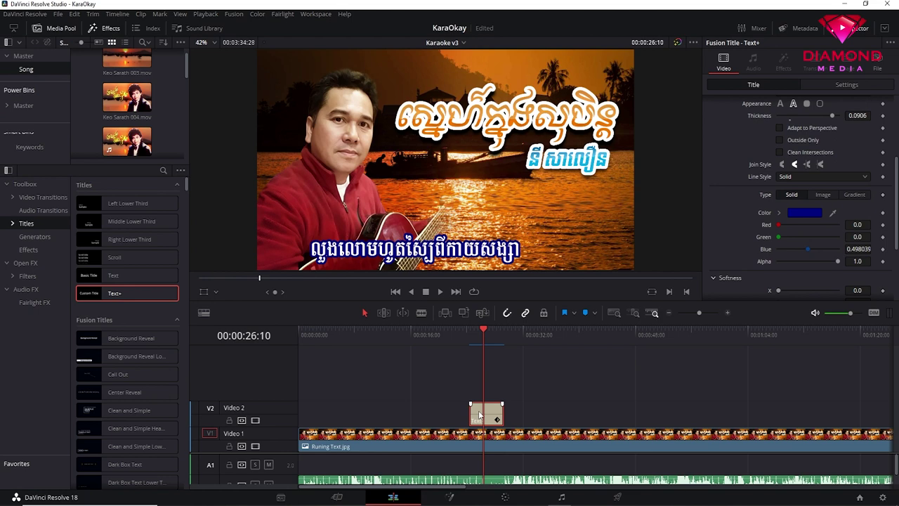
- Alt-drag the lyric title up onto a new Video 3 track, then disable Video 3
mouse_move(479, 415)
left_mouse_down("alt")
mouse_move(536, 393)
mouse_move(481, 392)
left_mouse_up("alt")
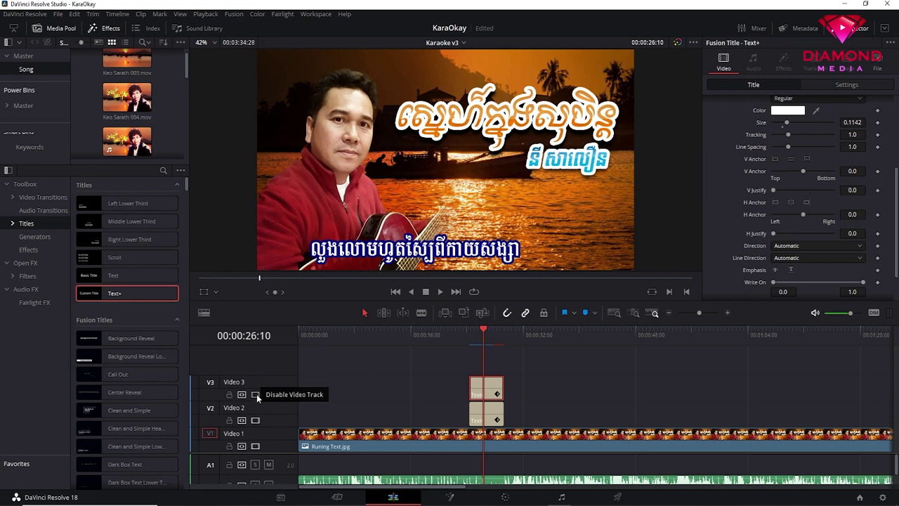
left_click(256, 396)
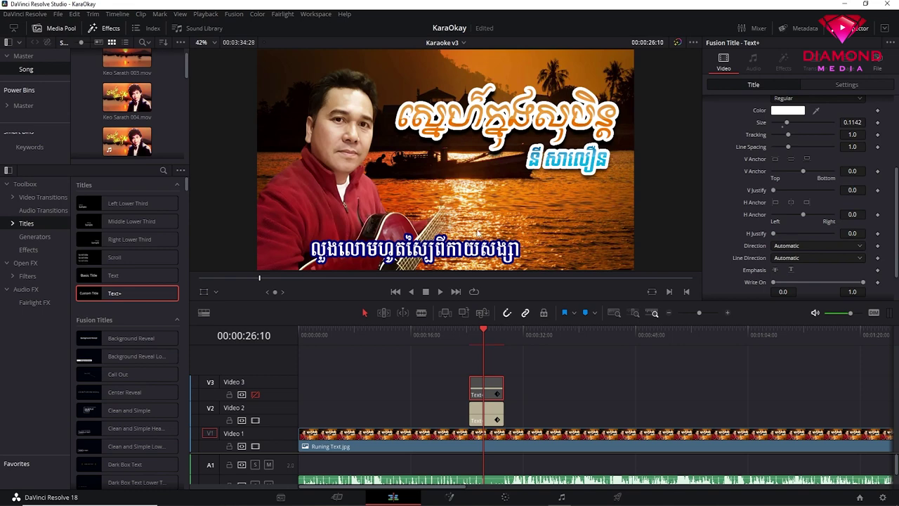
left_click(490, 413)
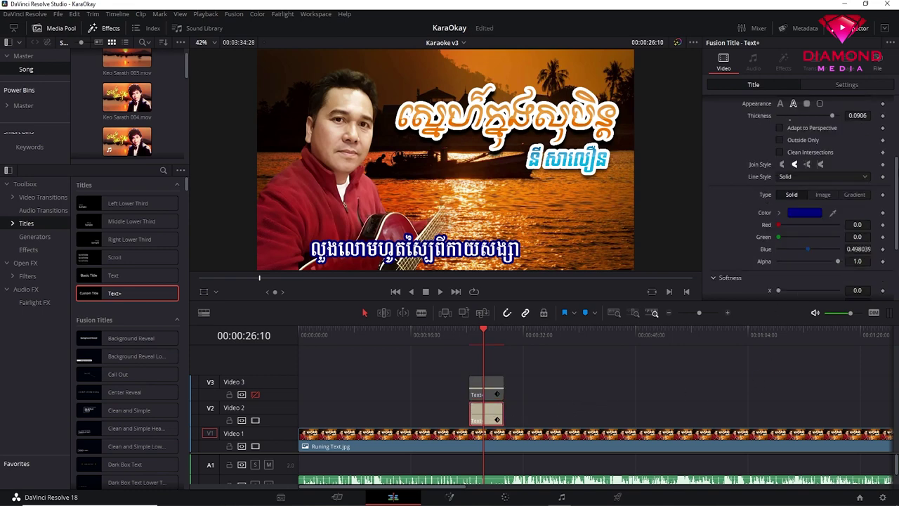
scroll(897, 171, "up", 5)
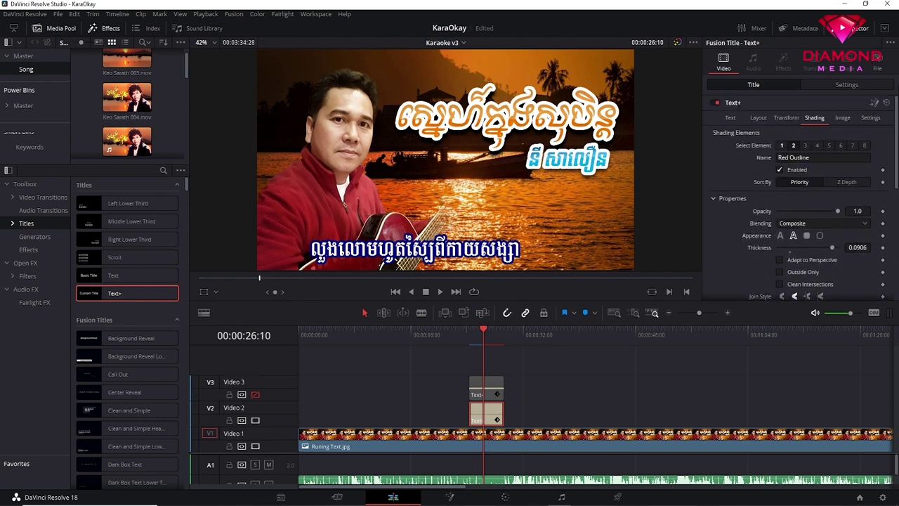
- Set the White Solid Fill element's colour to pure blue
left_click(782, 146)
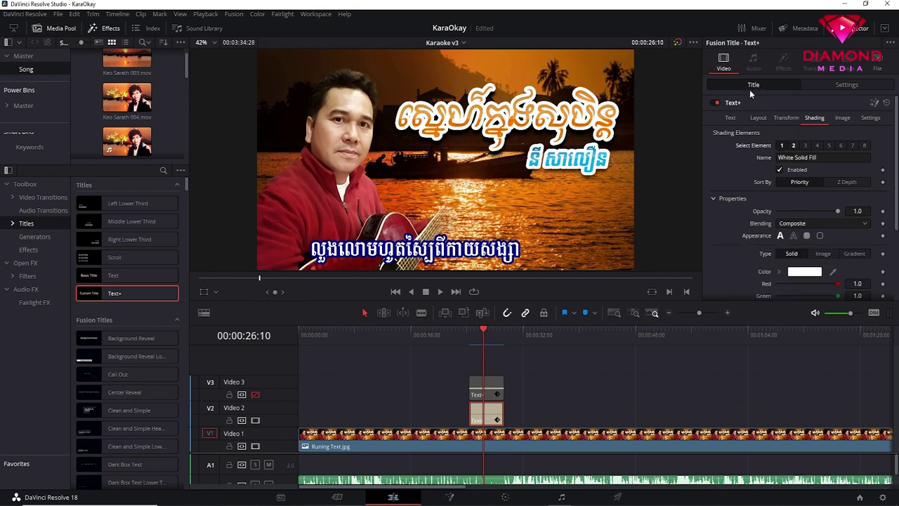
scroll(798, 239, "down", 3)
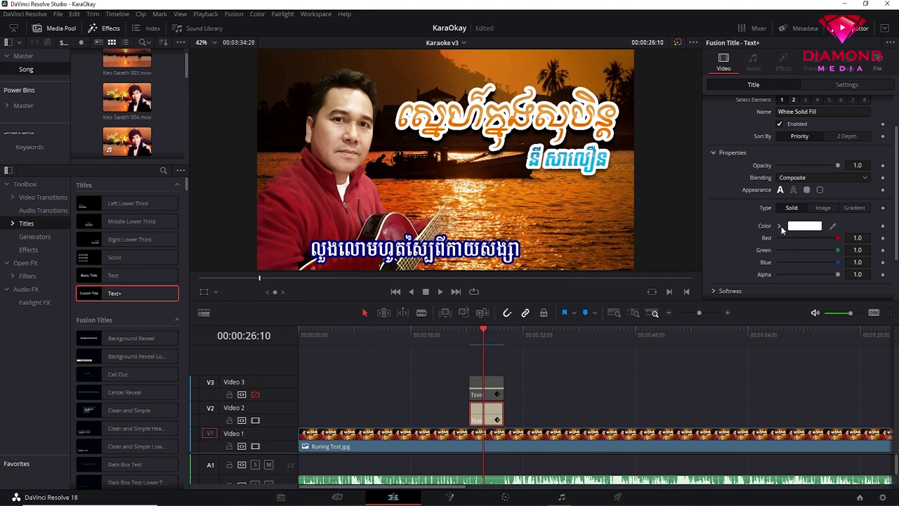
left_click(805, 226)
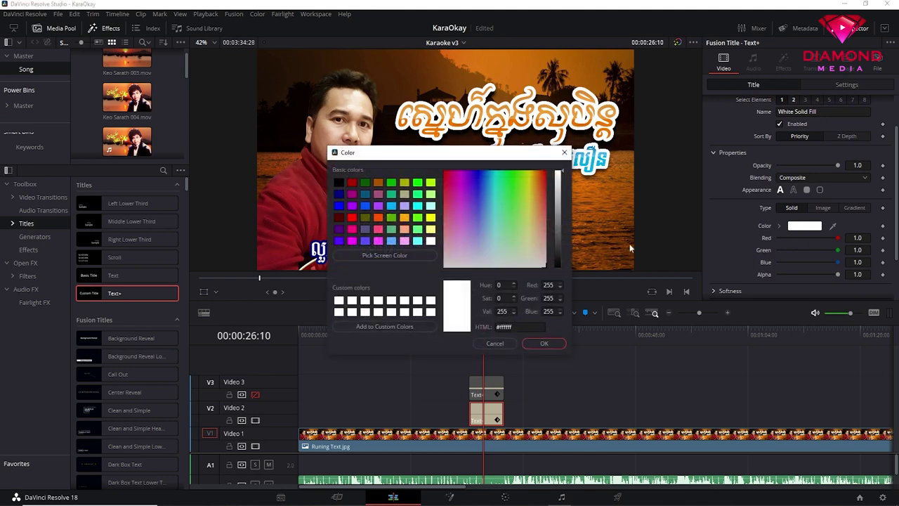
left_click(339, 205)
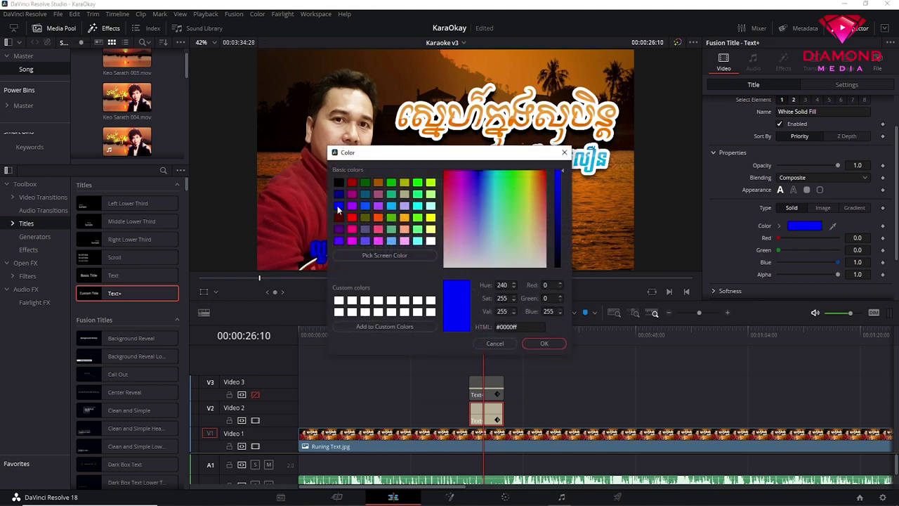
left_click(533, 342)
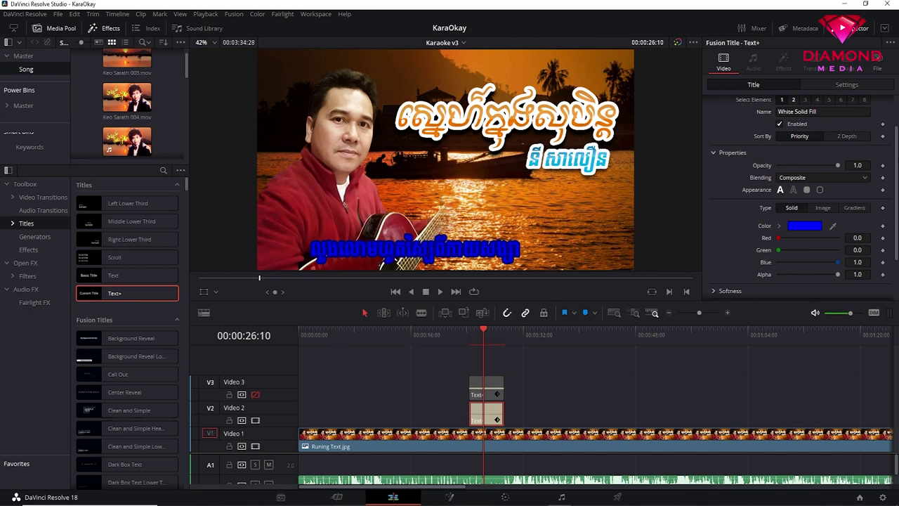
- Make the Red Outline element white, save, and re-enable the Video 3 track
left_click(793, 103)
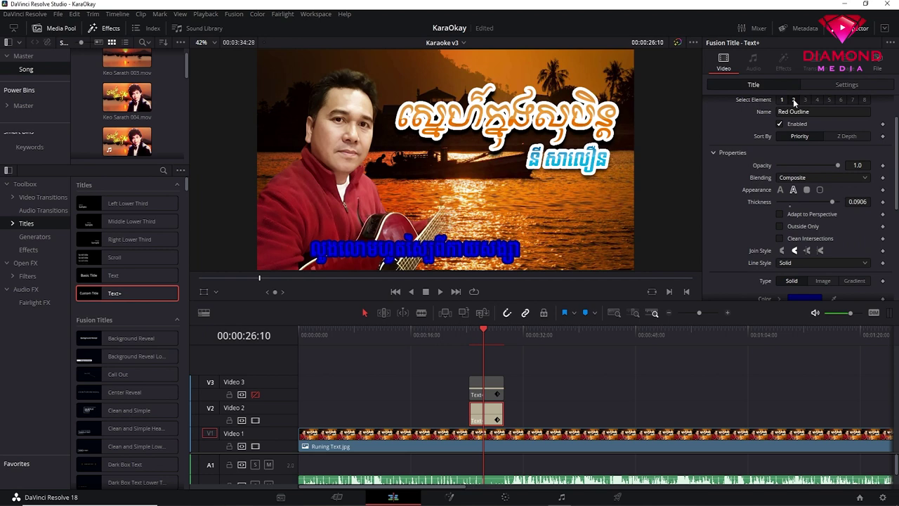
left_click_drag(892, 160, 896, 223)
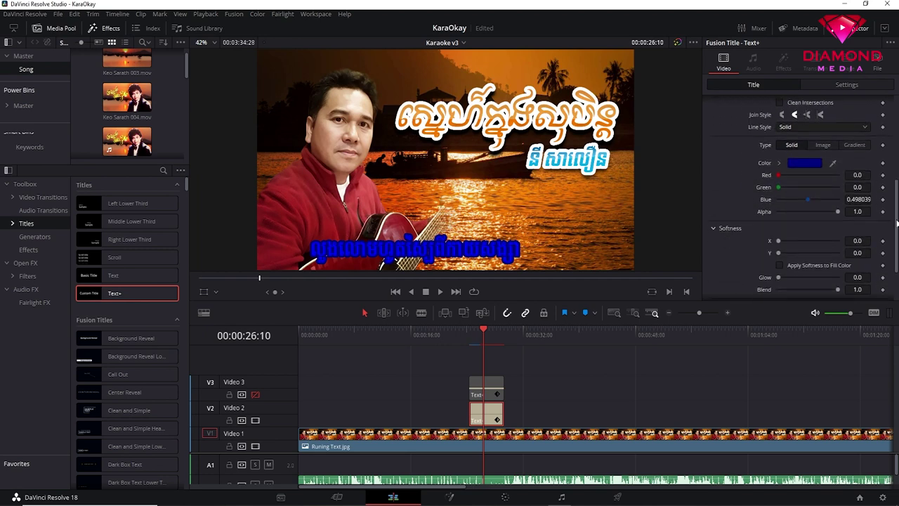
left_click(802, 164)
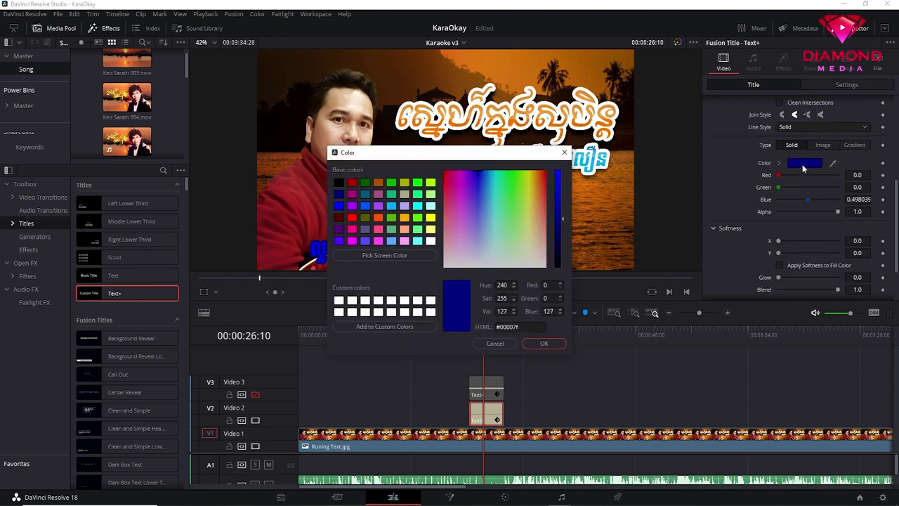
left_click(431, 241)
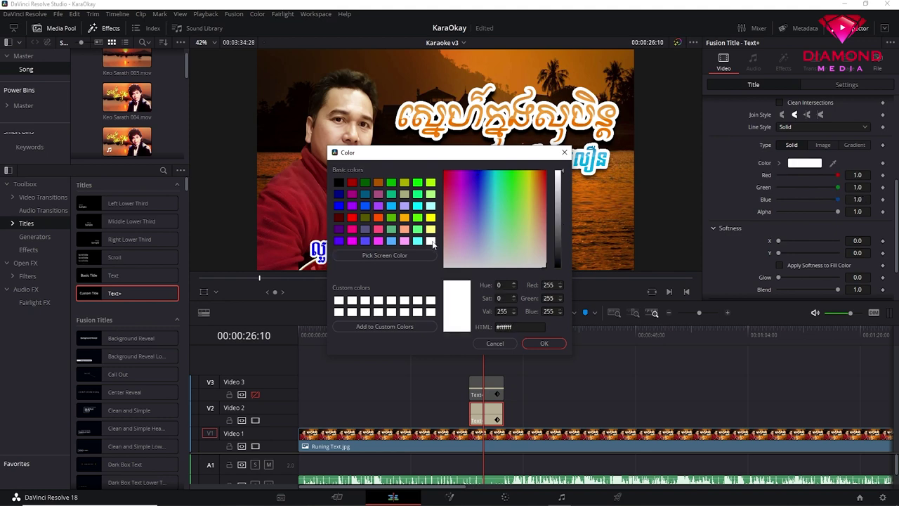
left_click(545, 343)
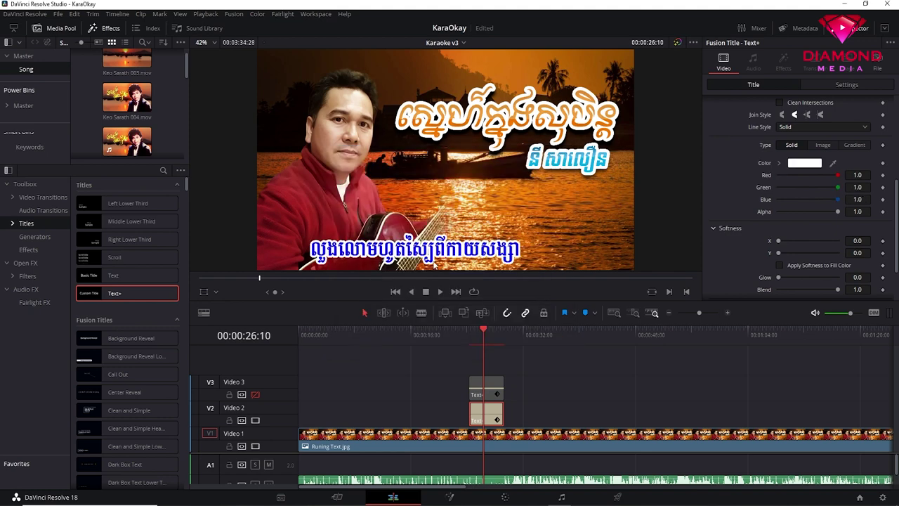
key("ctrl+s")
left_click(258, 392)
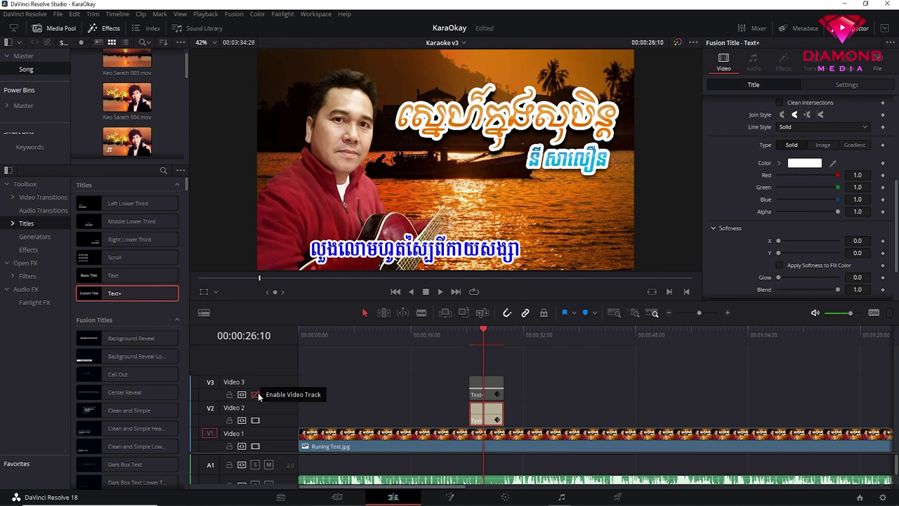
left_click(256, 393)
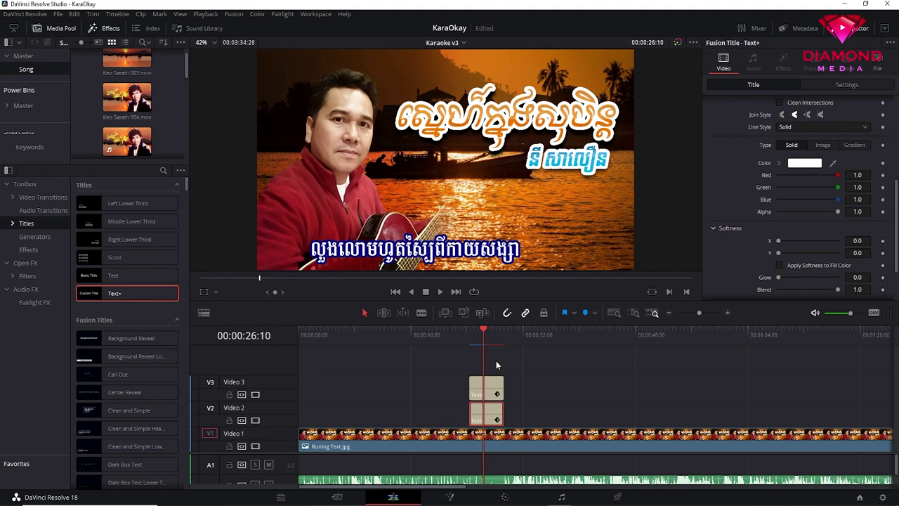
- Shift both stacked lyric title clips slightly later on the timeline and save the project
left_click(471, 340)
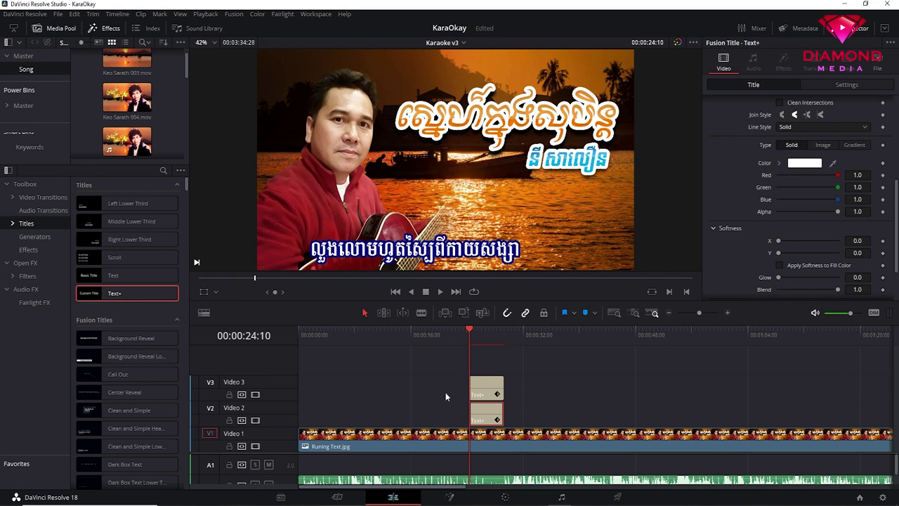
left_click(365, 333)
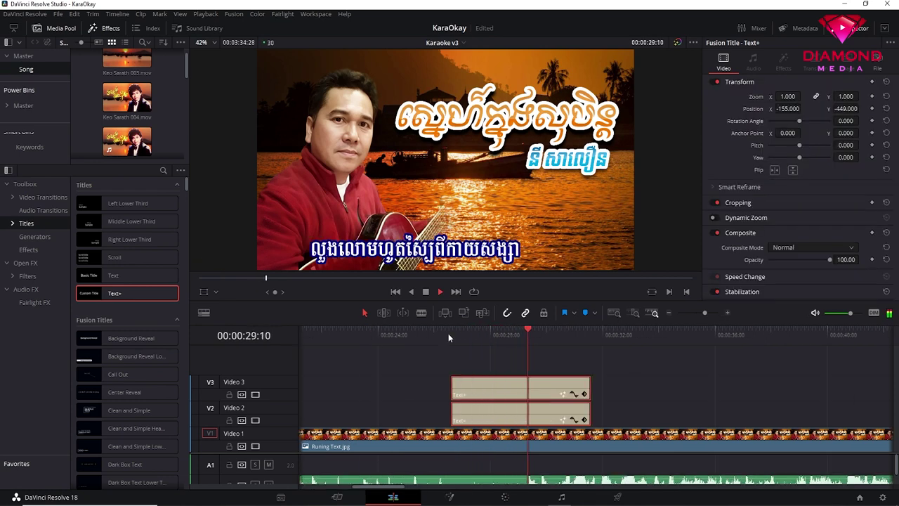
key("space")
left_click_drag(575, 393, 607, 394)
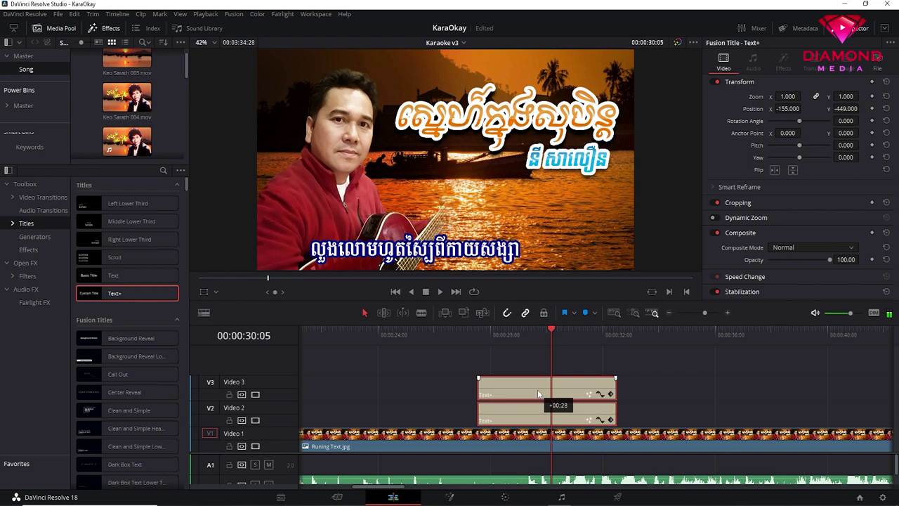
left_click(640, 372)
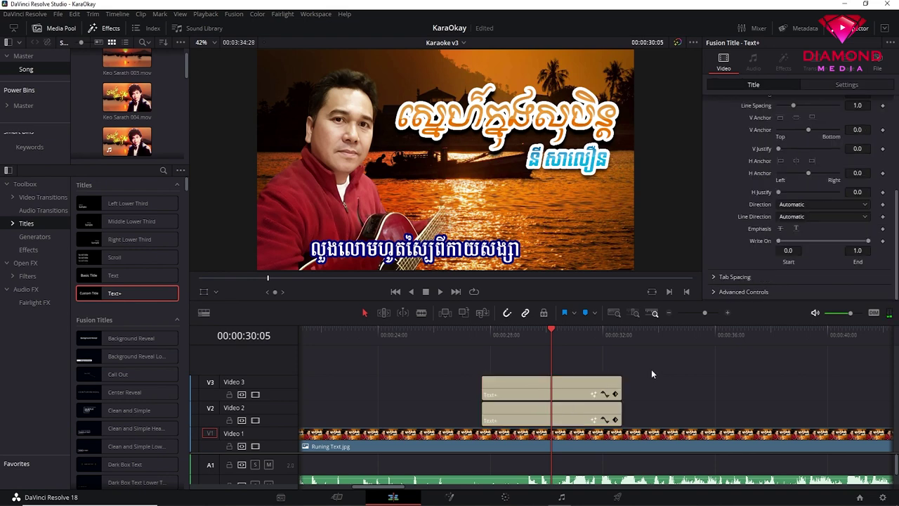
mouse_move(650, 372)
left_mouse_down()
mouse_move(618, 393)
mouse_move(689, 385)
left_mouse_up()
key("shift+Left")
key("ctrl+s")
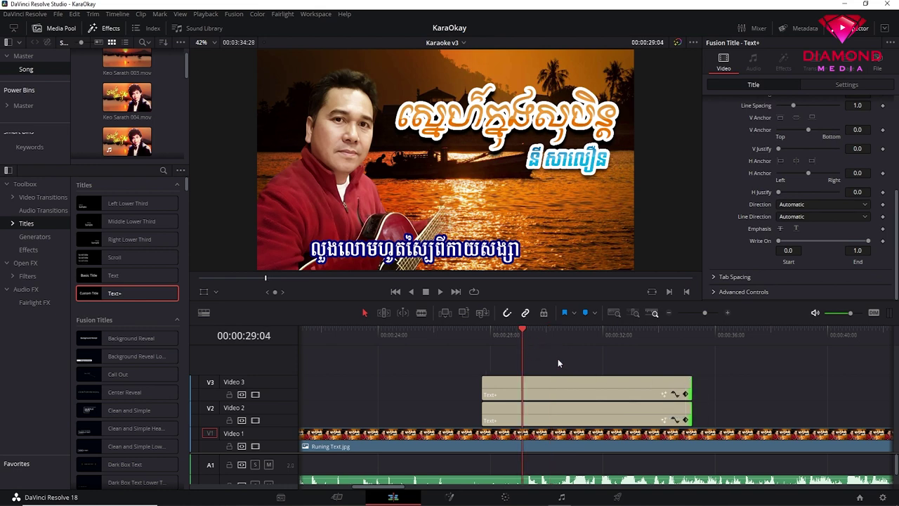
- Select only the top lyric clip and play from 00:00:29:12 to check timing, parking at 00:00:30:12
left_click(555, 387)
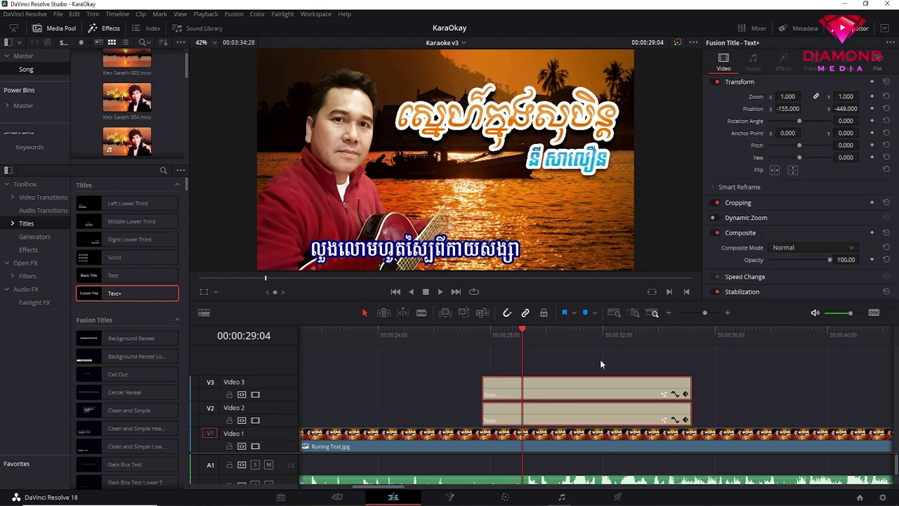
left_click(567, 383)
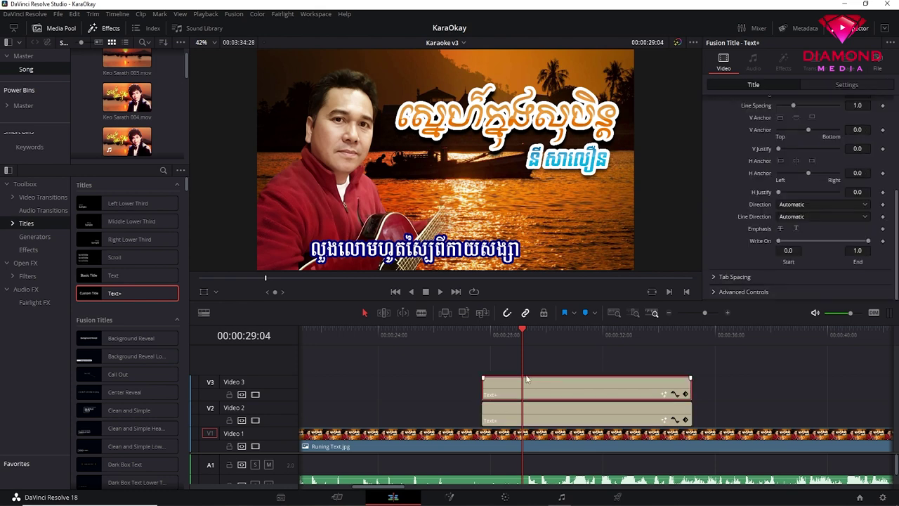
left_click(529, 338)
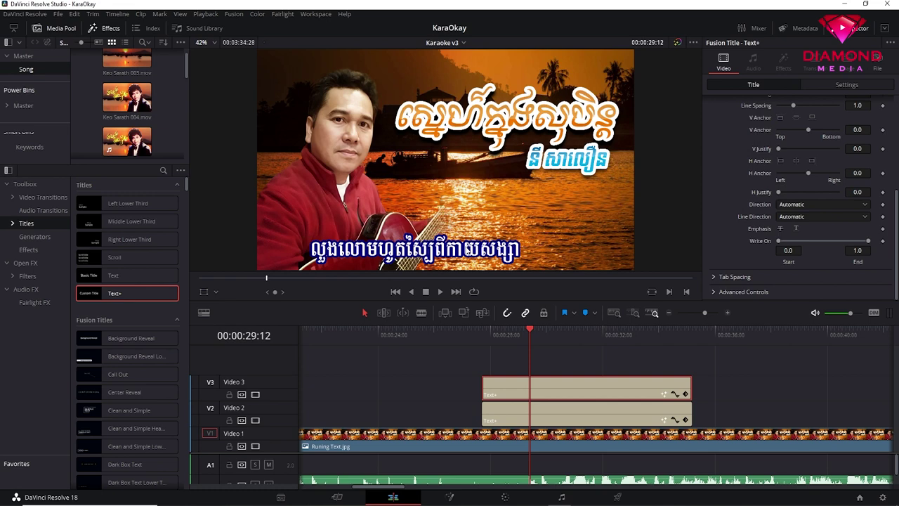
key("space")
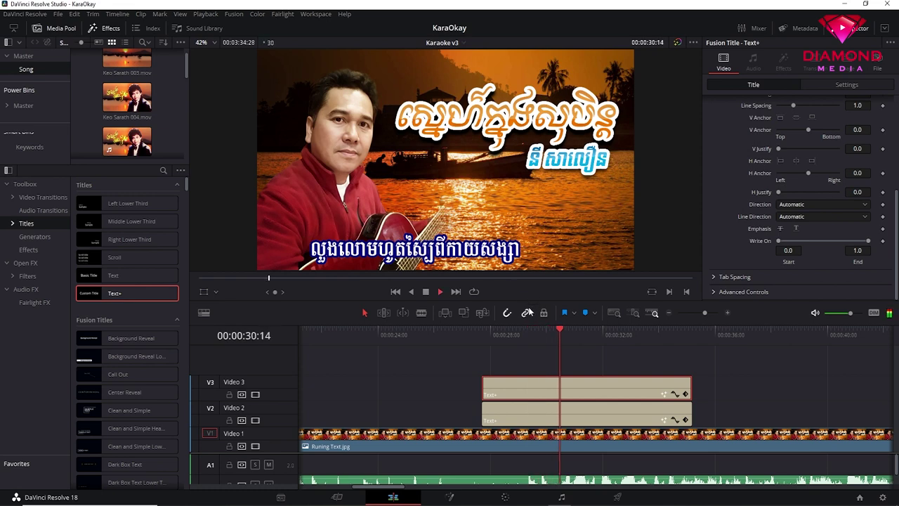
left_click_drag(556, 330, 560, 331)
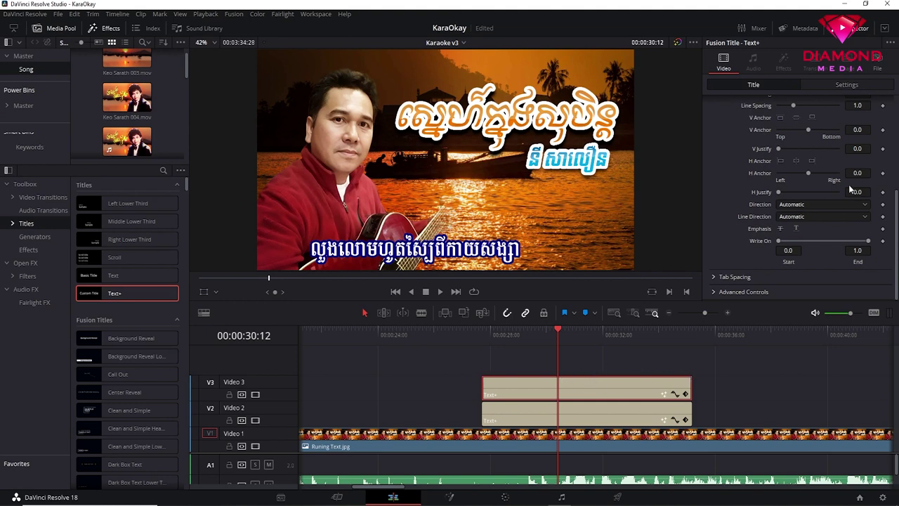
left_click(845, 86)
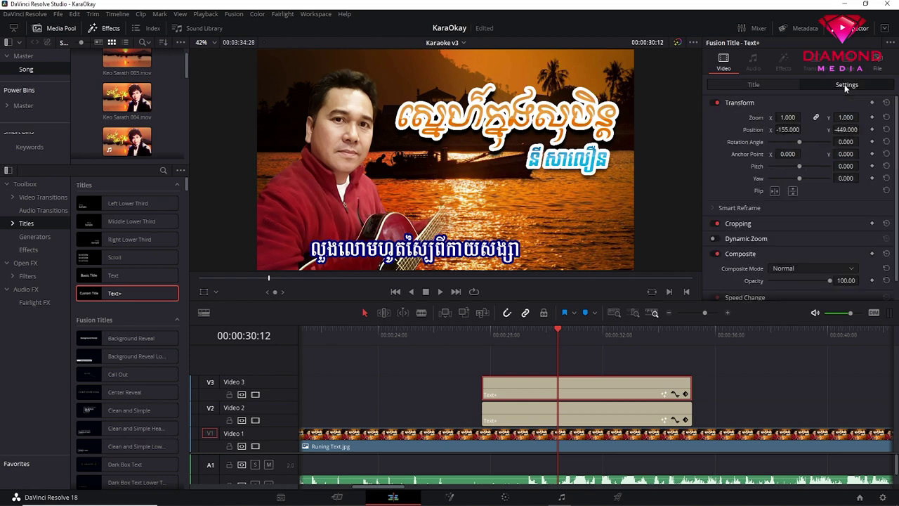
- Expand Cropping and keyframe the top lyric's Crop Left at 387 at 00:00:30:12
scroll(789, 228, "down", 1)
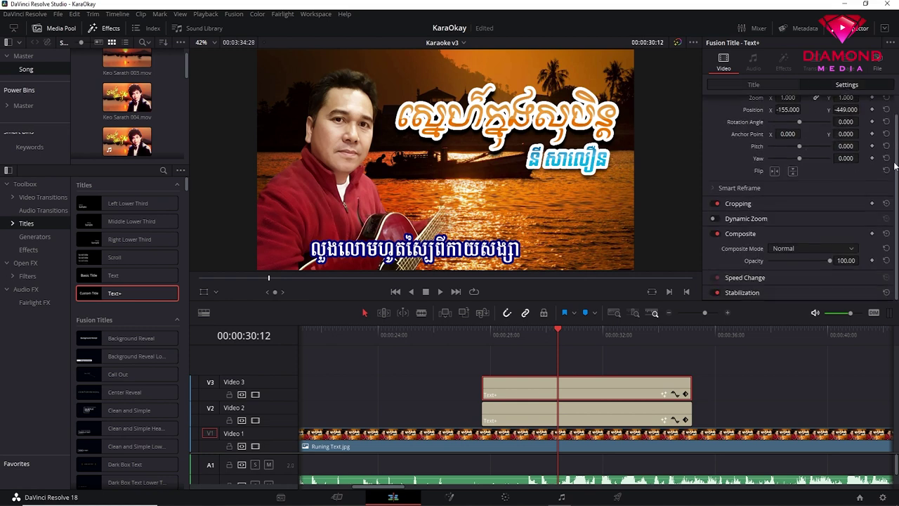
left_click(744, 204)
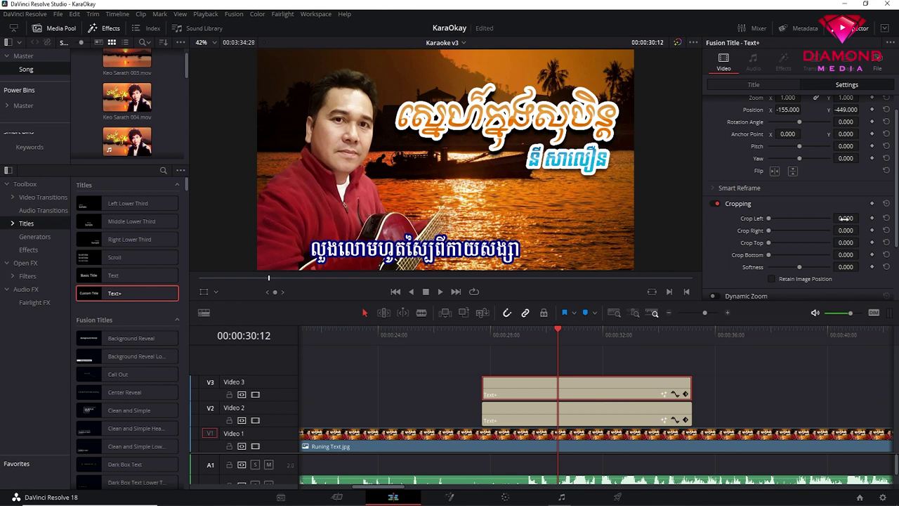
left_click_drag(844, 219, 862, 218)
left_click_drag(861, 217, 862, 218)
left_click(872, 218)
left_click(439, 291)
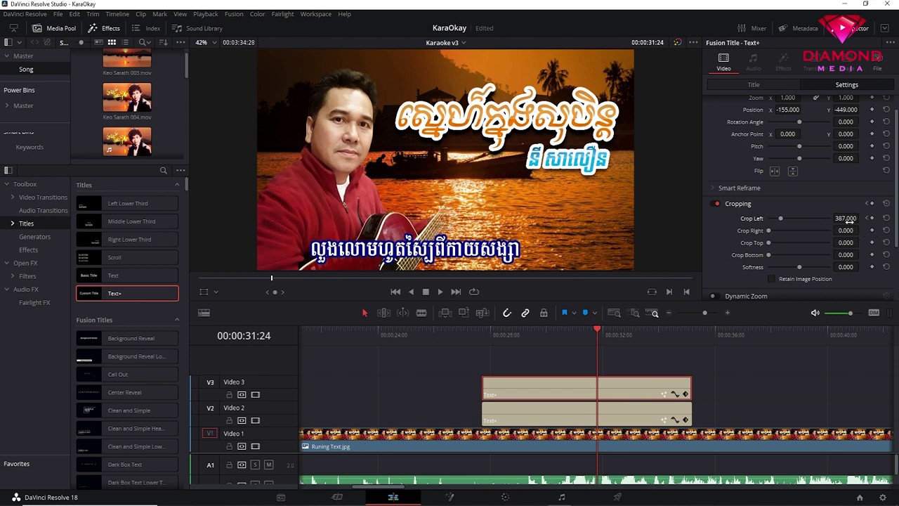
- Keyframe Crop Left at 761.001, then 1048 at 00:00:33:18, and show the Cropping keyframe track
left_click_drag(840, 217, 877, 218)
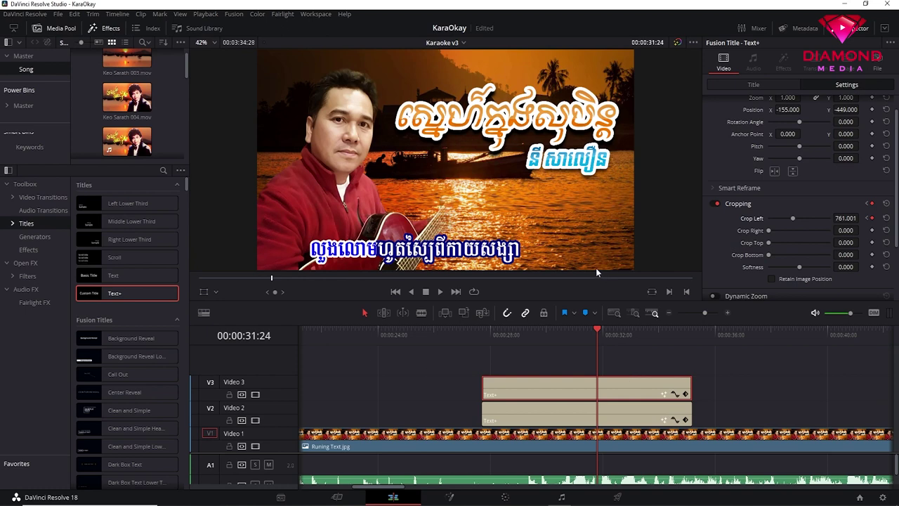
left_click(440, 292)
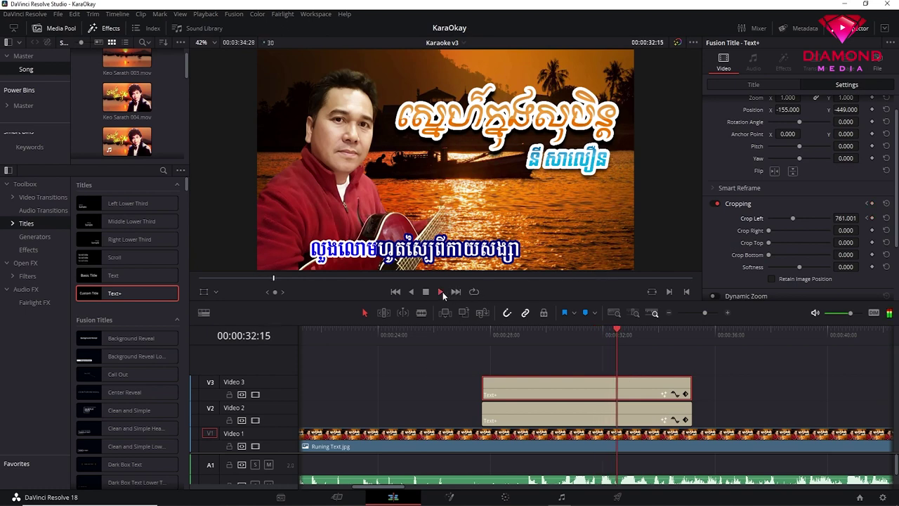
left_click(439, 290)
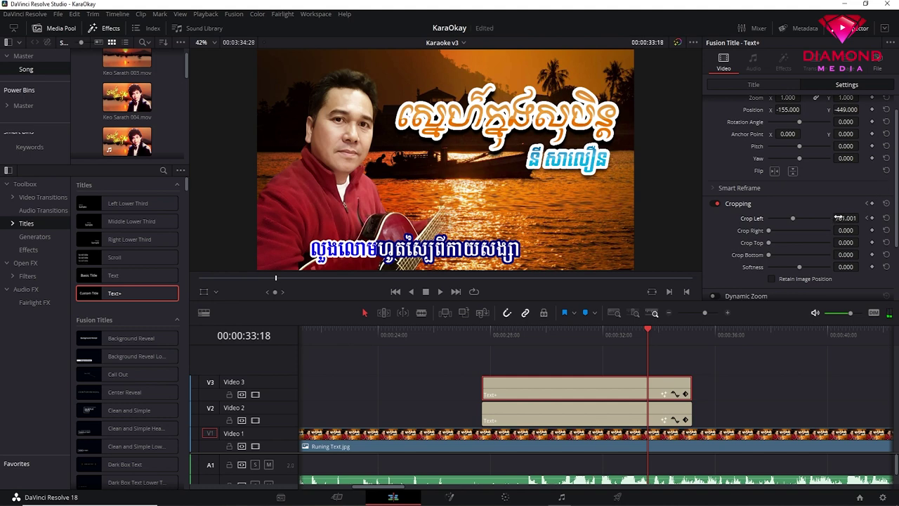
left_click_drag(845, 217, 720, 404)
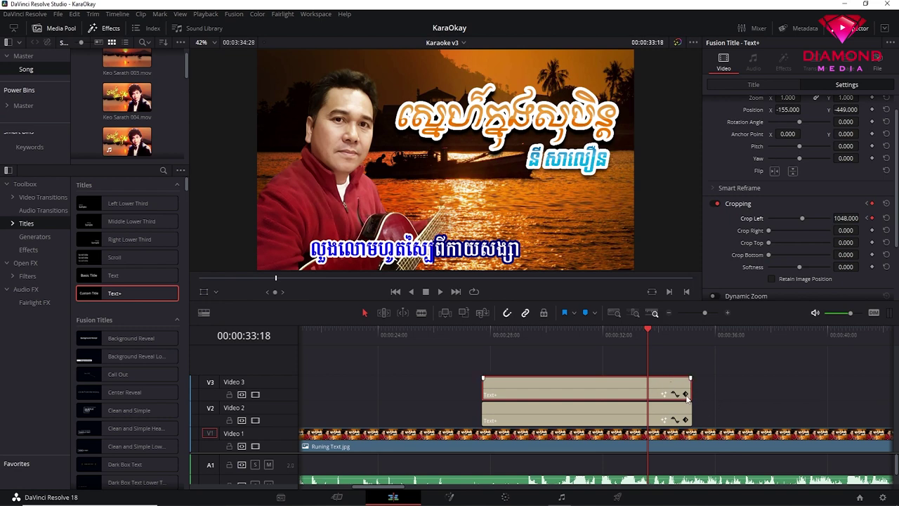
left_click(686, 394)
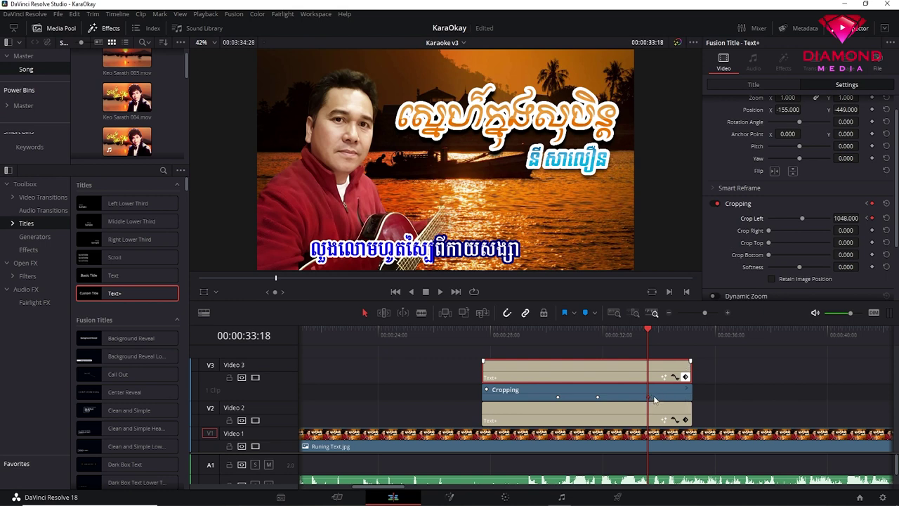
- Undo the last crop change and add a higher Crop Left keyframe at 00:00:34:24
key("ctrl+z")
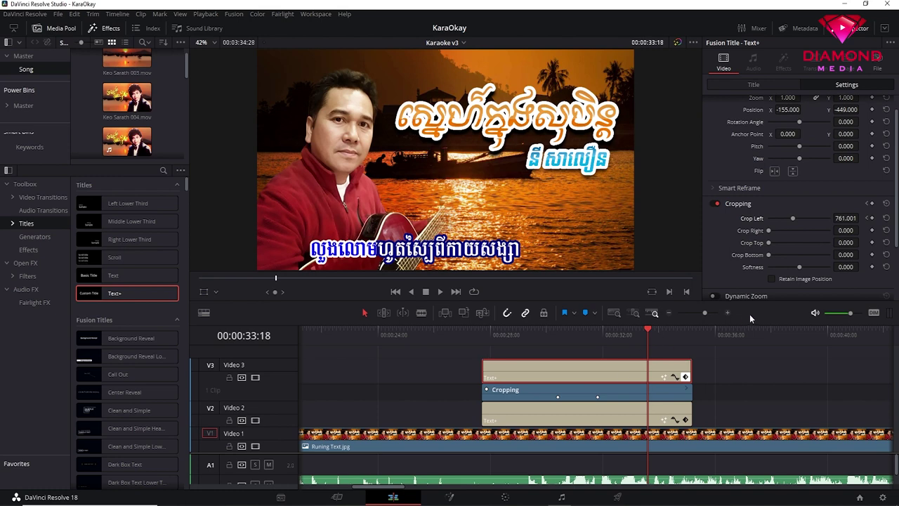
left_click_drag(863, 219, 863, 218)
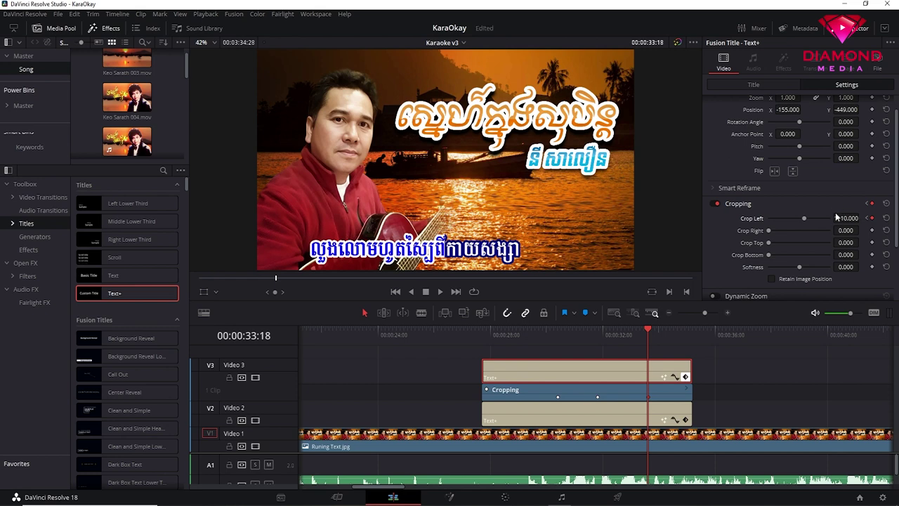
left_click(440, 290)
left_click(426, 292)
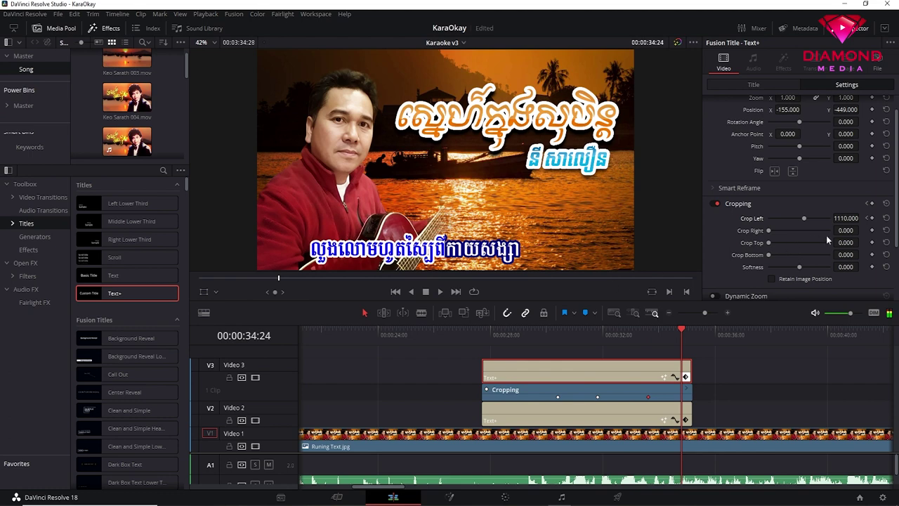
left_click_drag(841, 218, 863, 218)
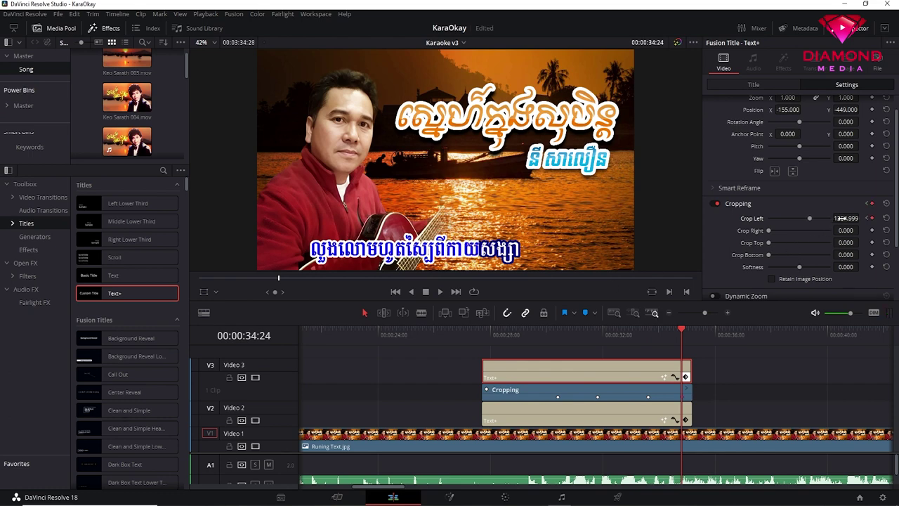
- Lengthen both lyric clips, keyframe Crop Left around 1456 at 00:00:35:18, and save
mouse_move(712, 355)
left_mouse_down()
mouse_move(685, 410)
mouse_move(683, 399)
left_mouse_up()
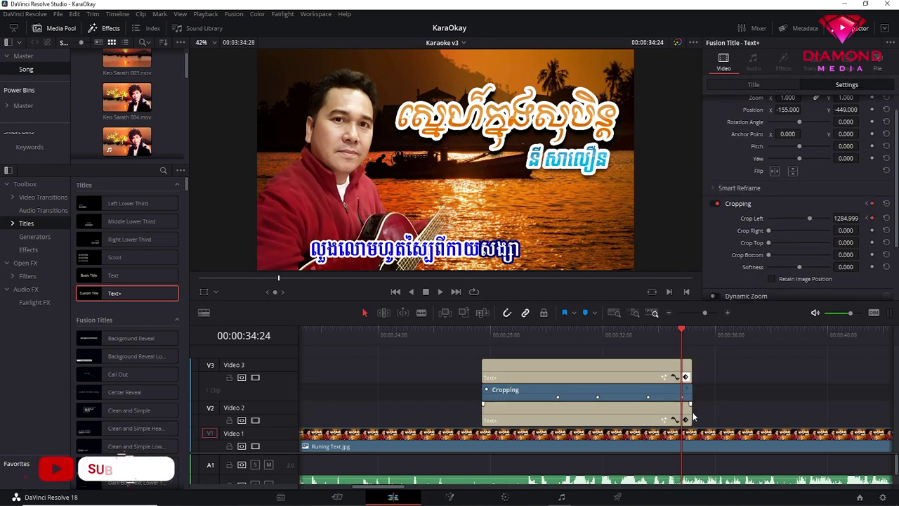
left_click_drag(690, 406, 730, 406)
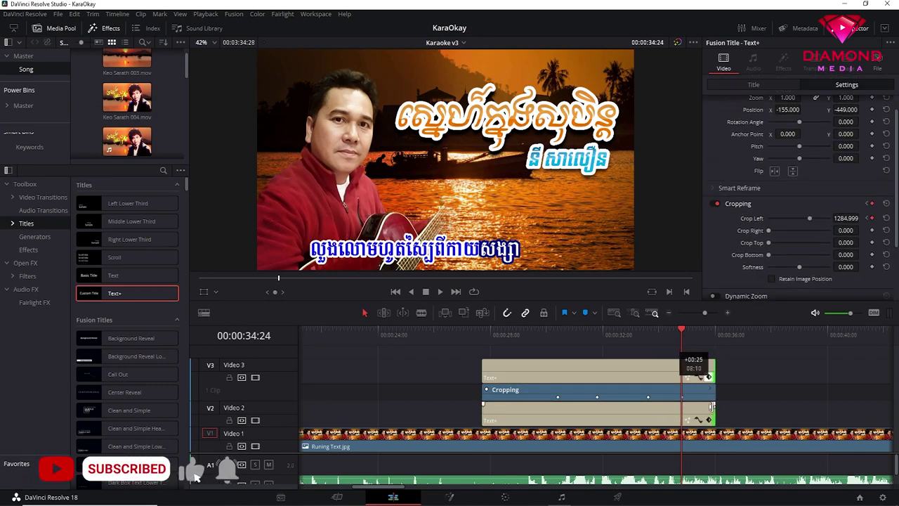
left_click(704, 333)
left_click_drag(846, 217, 877, 218)
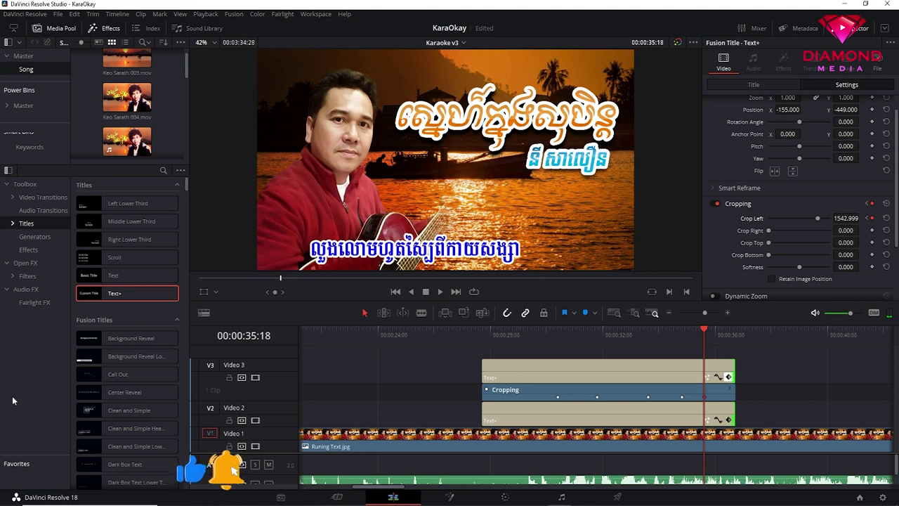
key("ctrl+s")
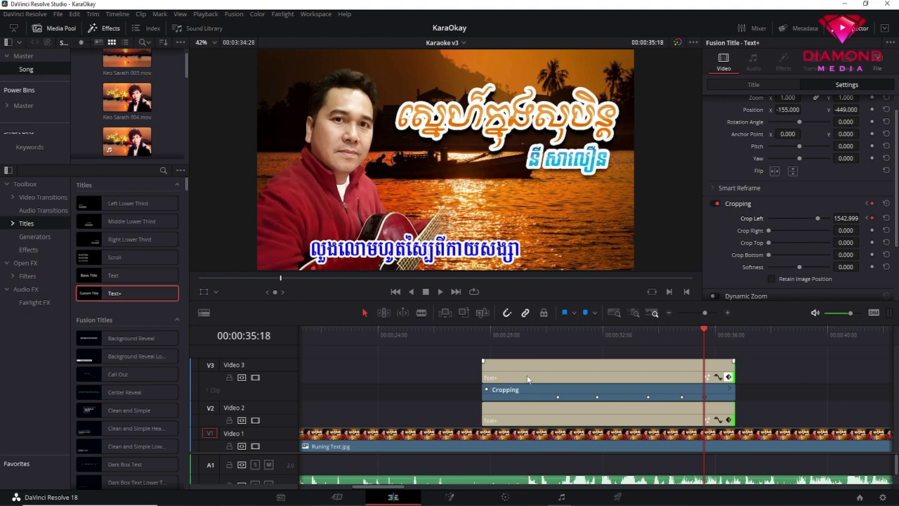
- Move the first crop keyframe slightly earlier and replay the reveal from 29:11
left_click(534, 335)
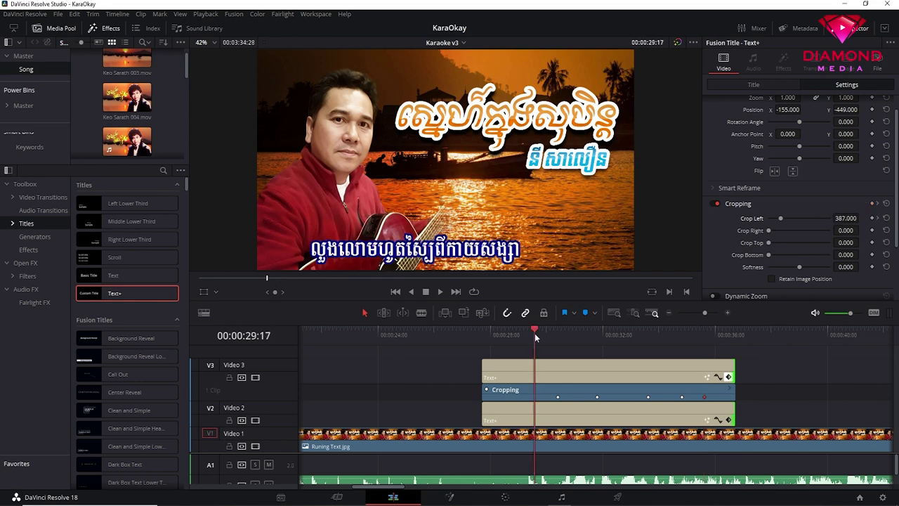
key("space")
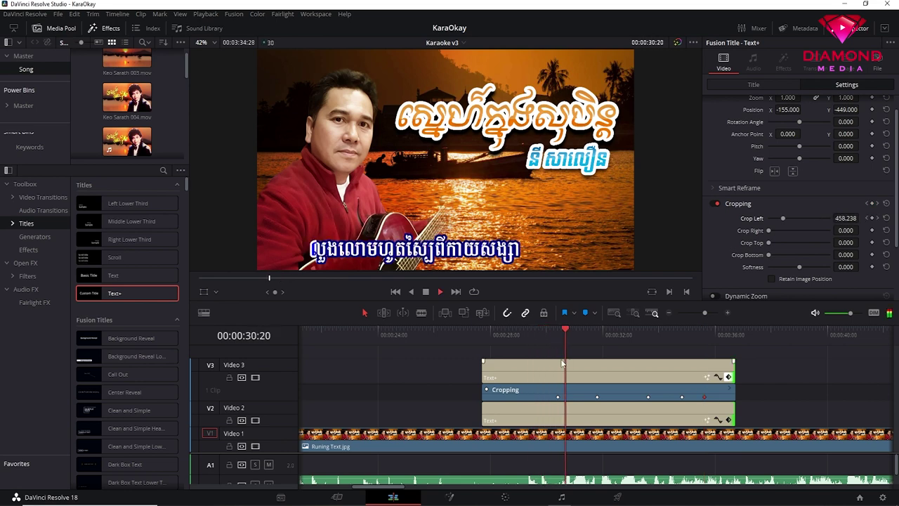
key("space")
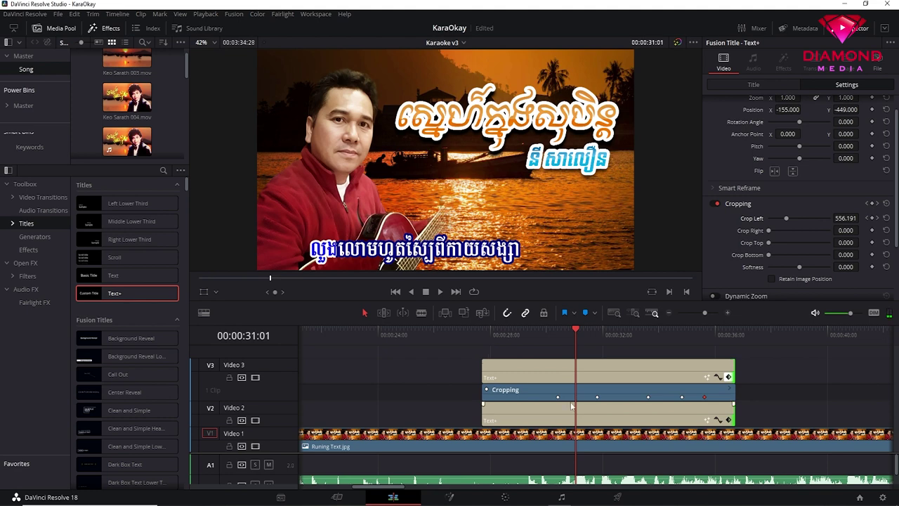
left_click_drag(570, 396, 556, 403)
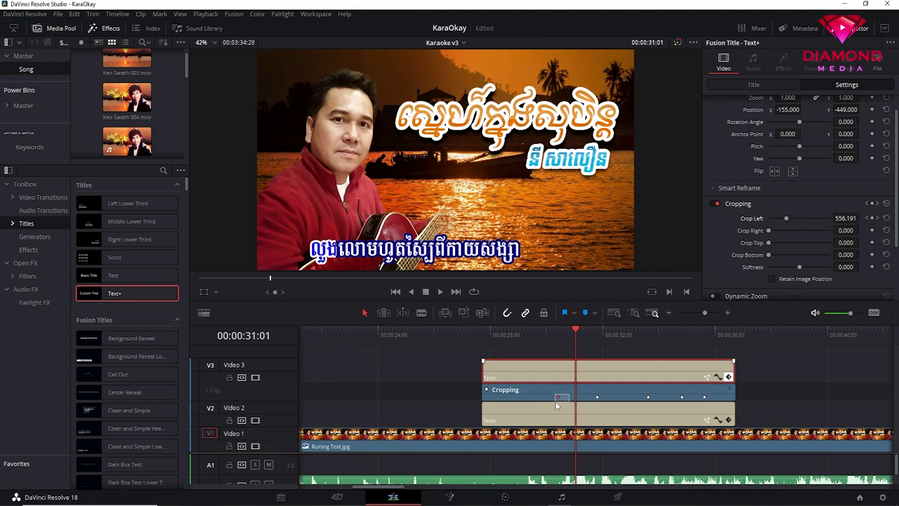
left_click_drag(557, 397, 548, 397)
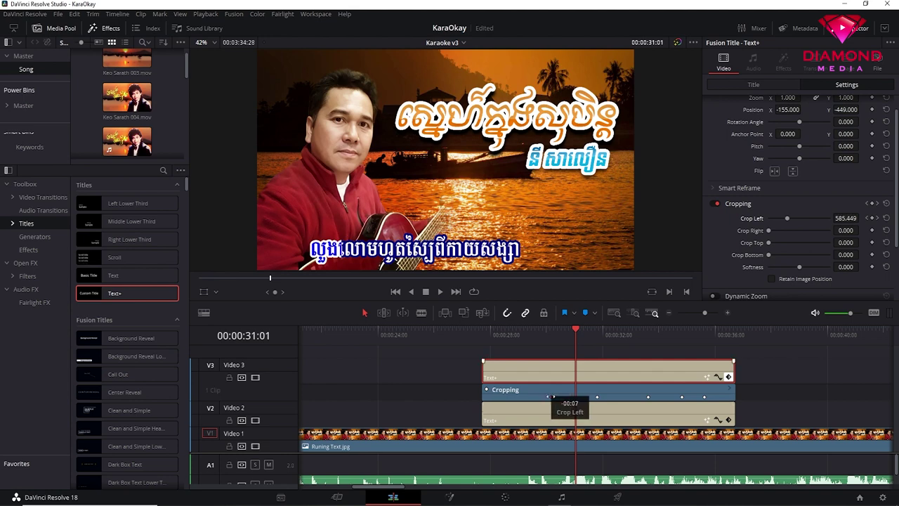
left_click(528, 334)
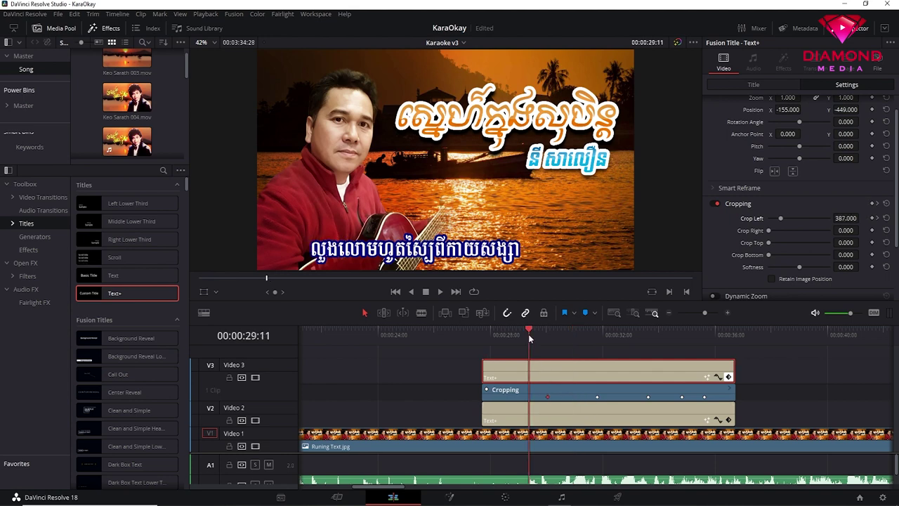
key("space")
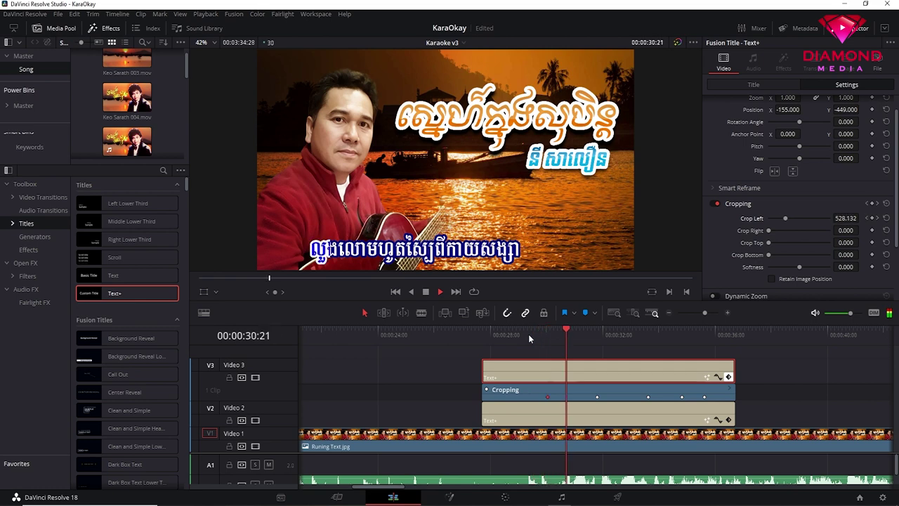
key("space")
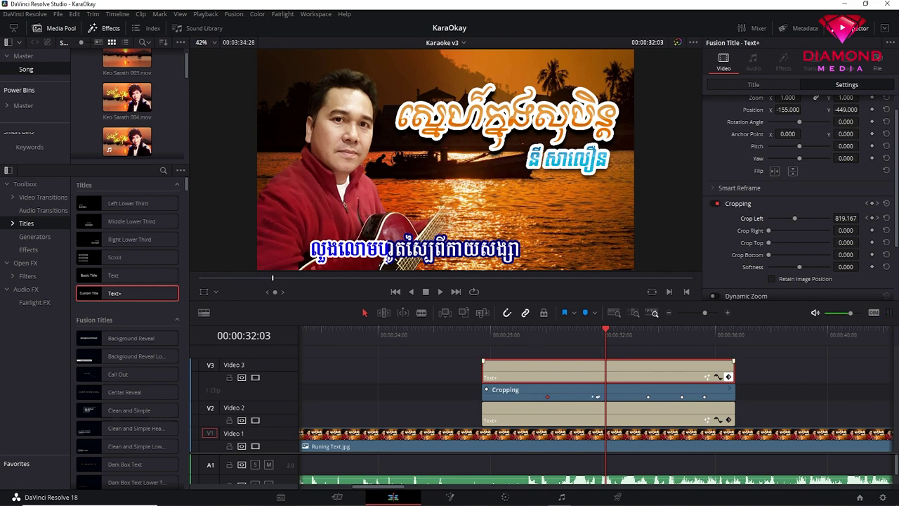
- Shift the later crop keyframes earlier to match the singing, recheck playback, and save
left_click_drag(596, 396, 583, 397)
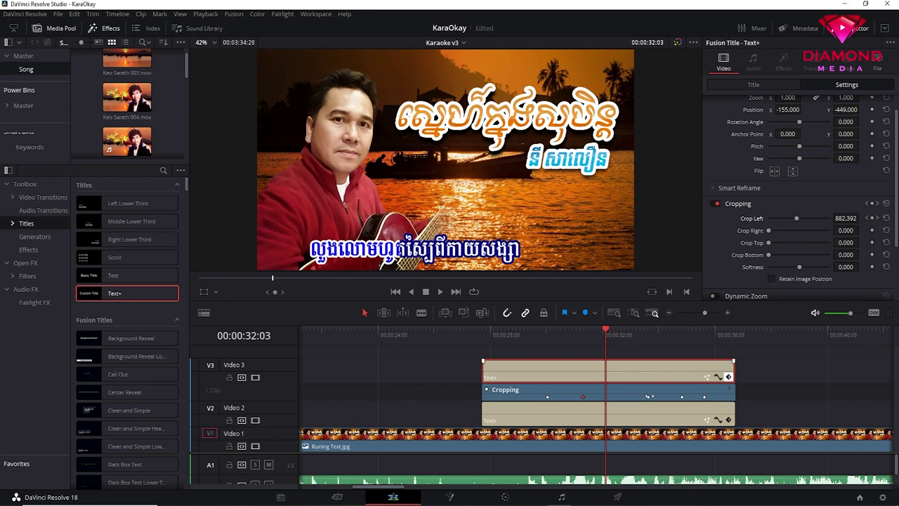
left_click_drag(648, 397, 618, 398)
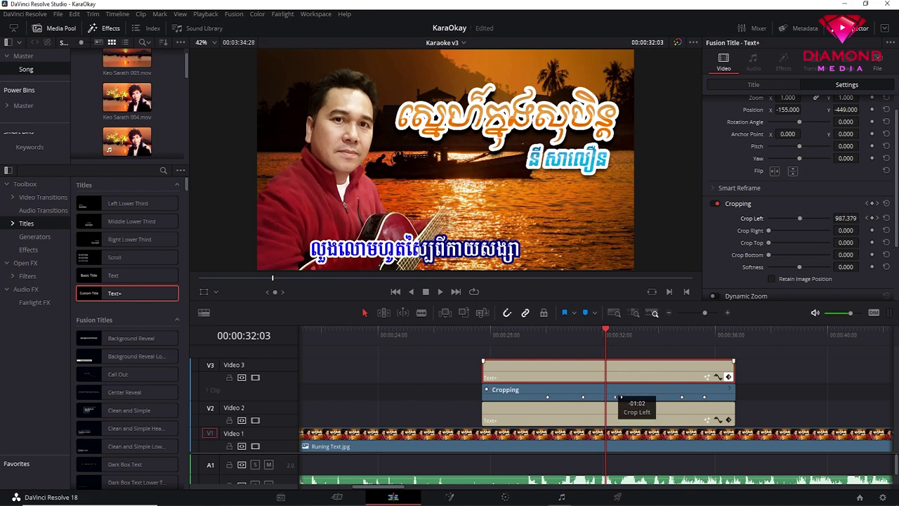
left_click_drag(619, 398, 620, 398)
left_click(544, 332)
key("space")
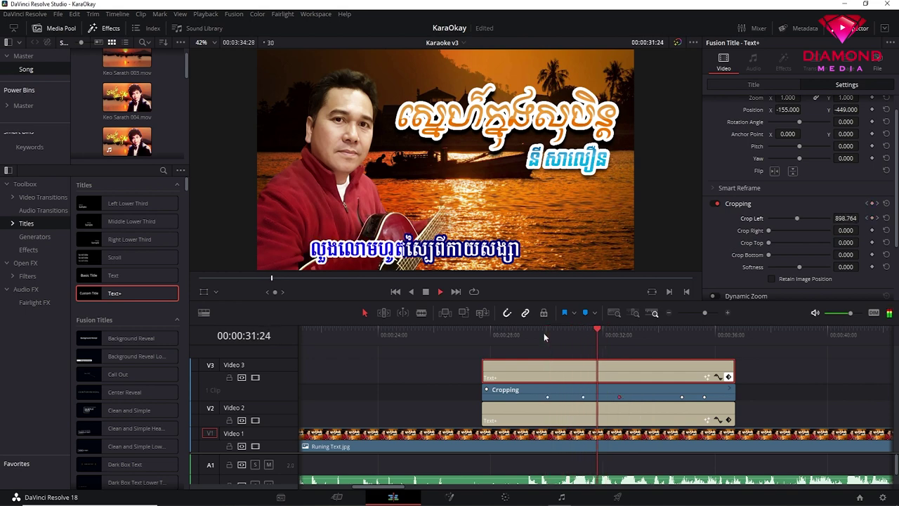
key("space")
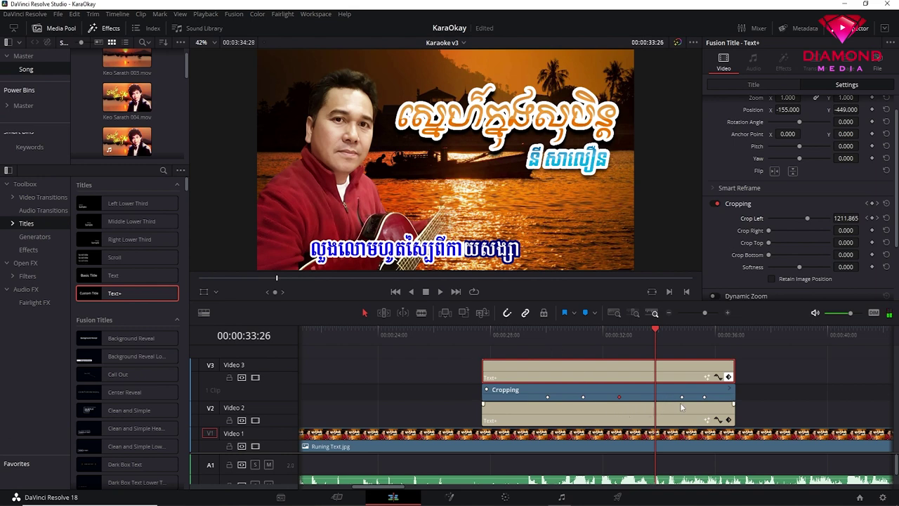
mouse_move(681, 397)
left_mouse_down()
mouse_move(703, 397)
mouse_move(680, 397)
left_mouse_up()
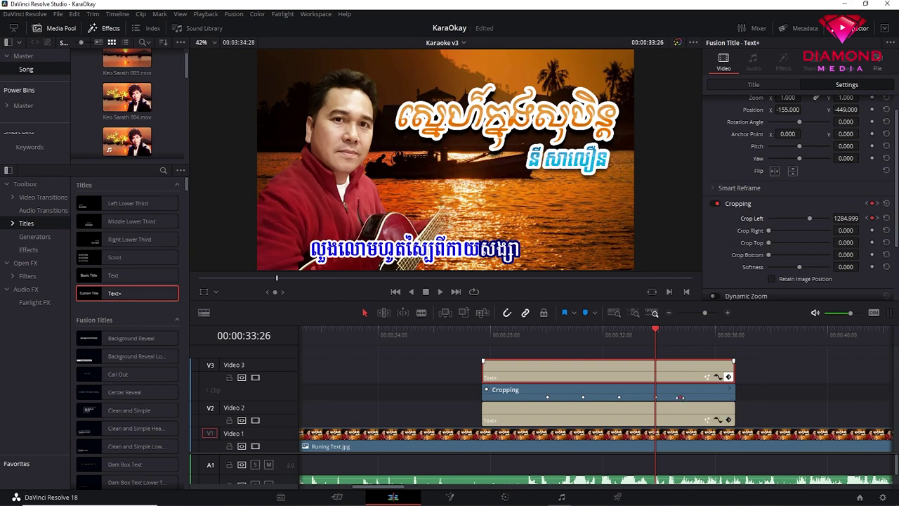
key("ctrl+s")
left_click(534, 338)
key("space")
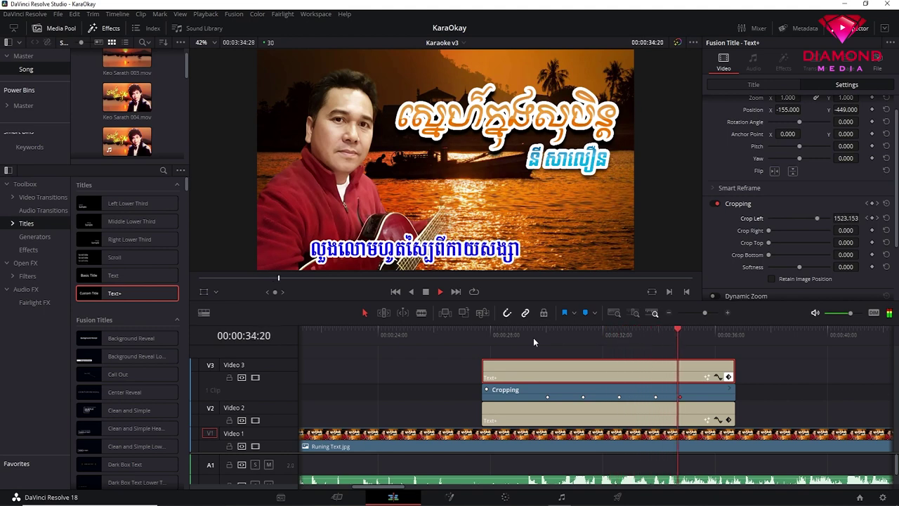
key("space")
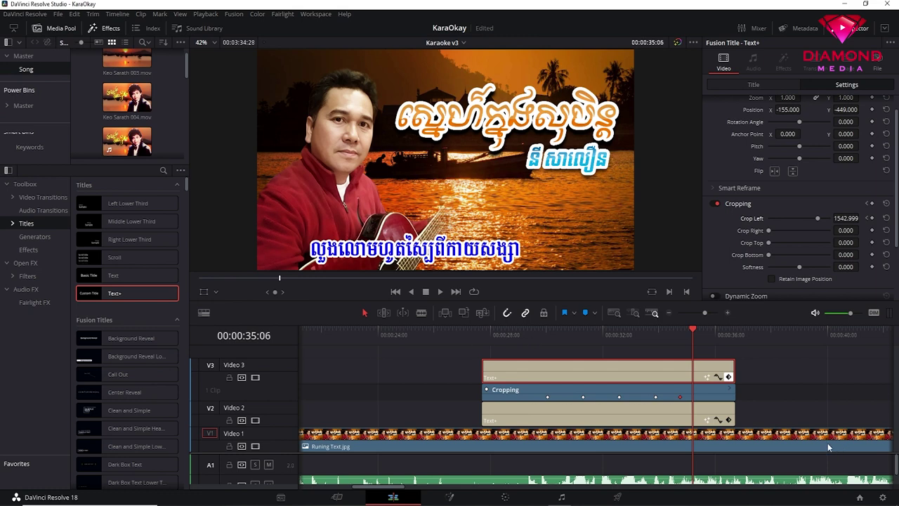
key("ctrl+minus")
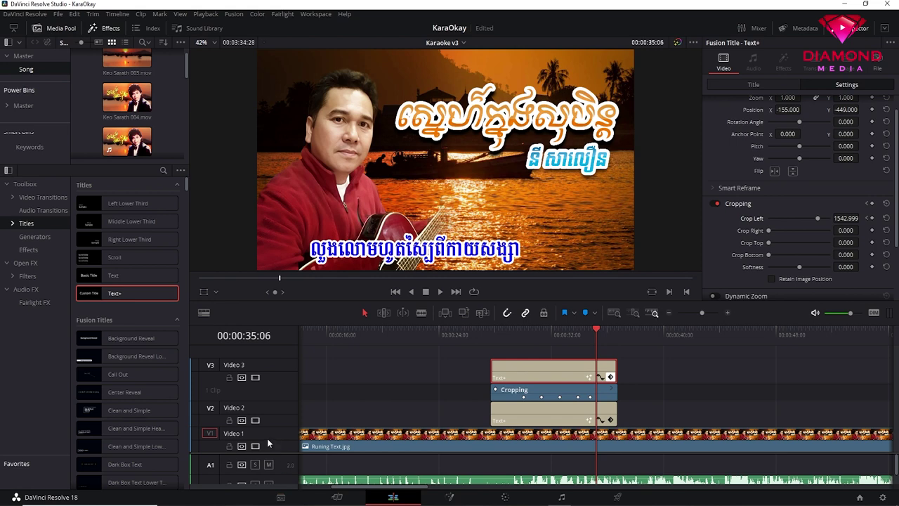
- Enlarge the video track area and marquee-select both lyric Text+ clips
left_click_drag(275, 450, 275, 465)
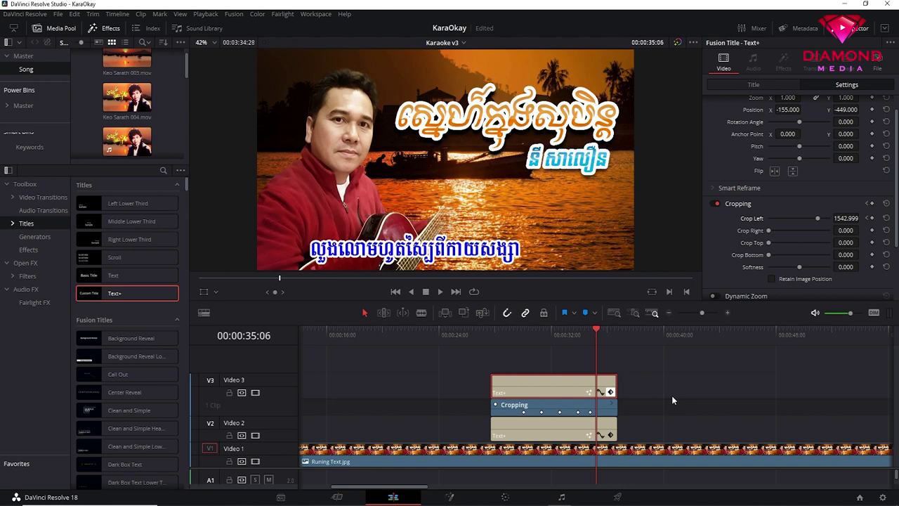
mouse_move(666, 370)
left_mouse_down()
mouse_move(543, 429)
mouse_move(629, 367)
mouse_move(609, 354)
left_mouse_up()
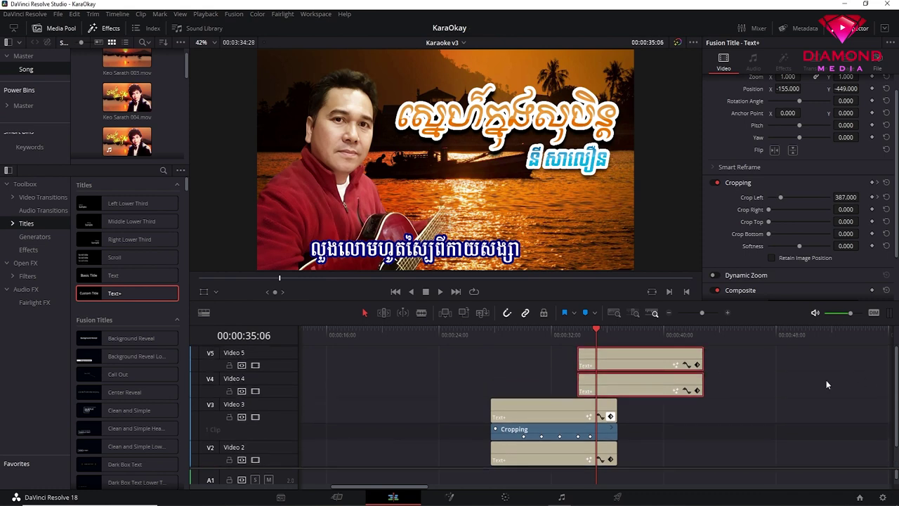
- Select the Video 5 lyric copy at 34:22 and set its Position to X 168, Y -287
left_click(790, 384)
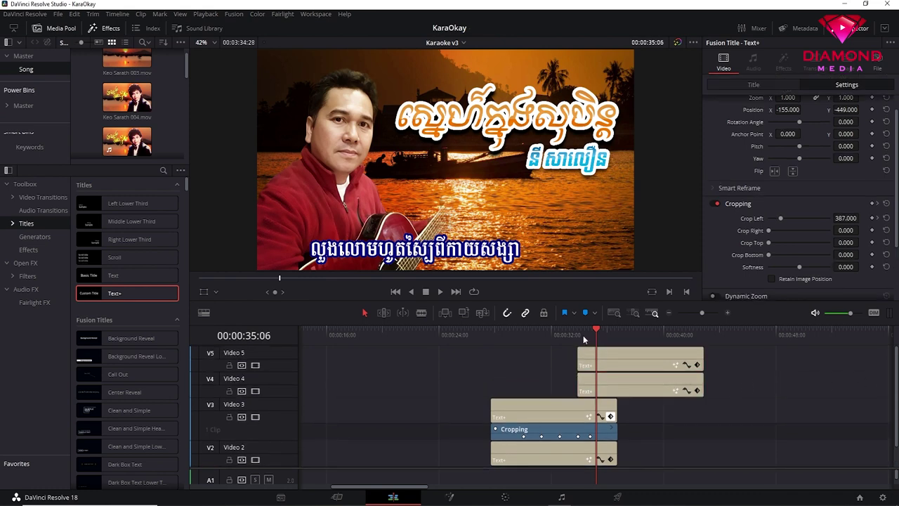
left_click_drag(578, 335, 589, 335)
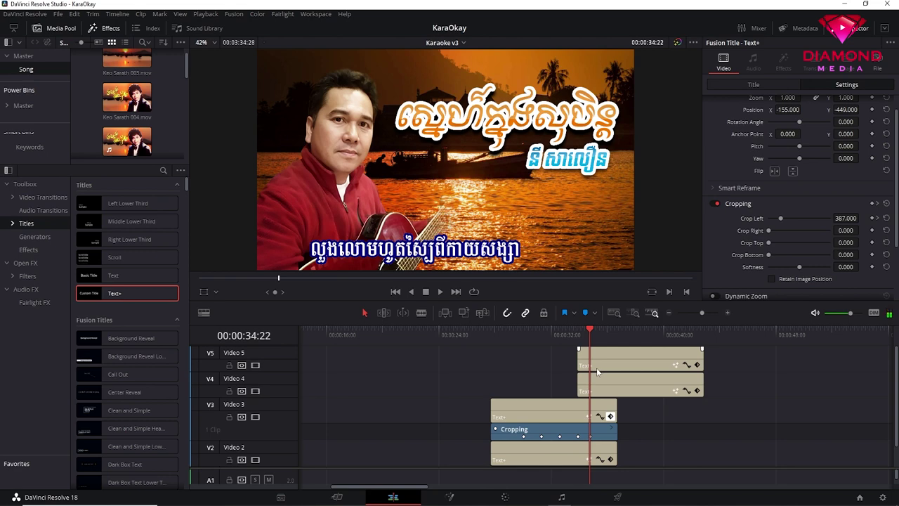
left_click(612, 357)
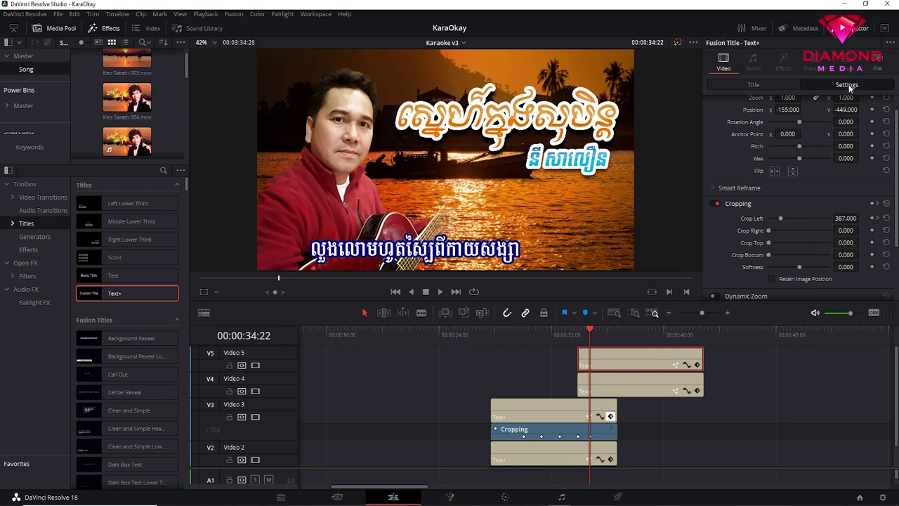
scroll(888, 116, "up", 1)
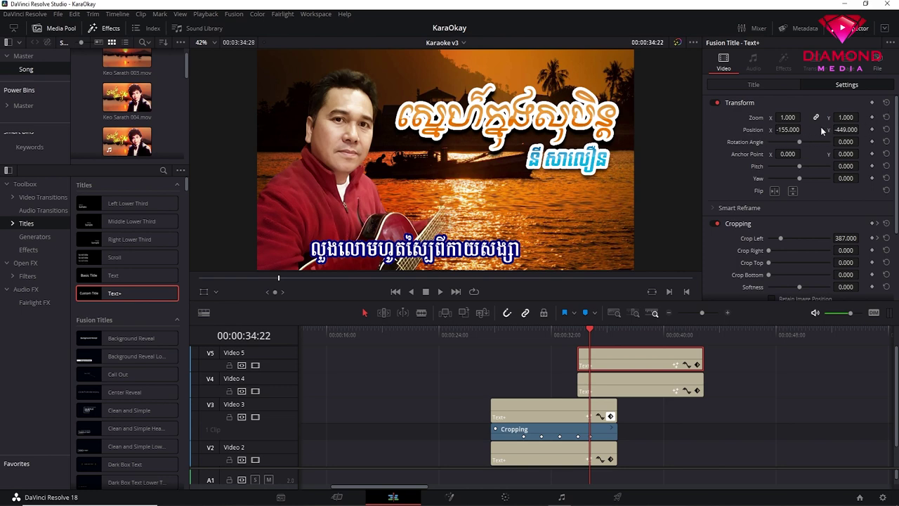
mouse_move(846, 130)
left_mouse_down()
mouse_move(870, 130)
mouse_move(849, 129)
left_mouse_up()
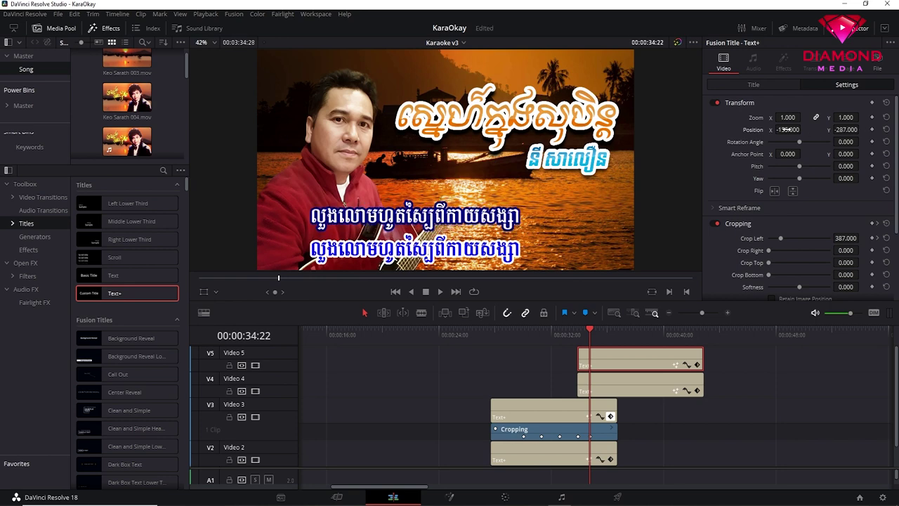
left_click_drag(786, 130, 842, 129)
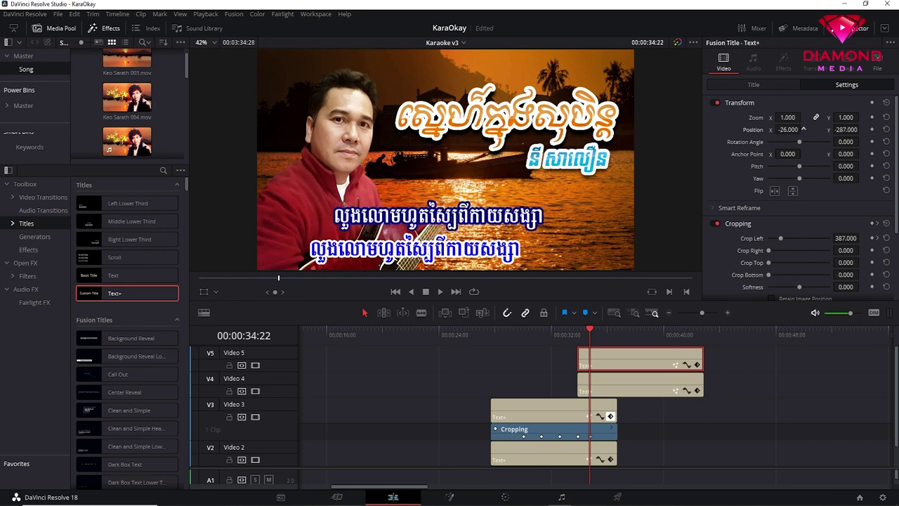
left_click_drag(786, 129, 791, 129)
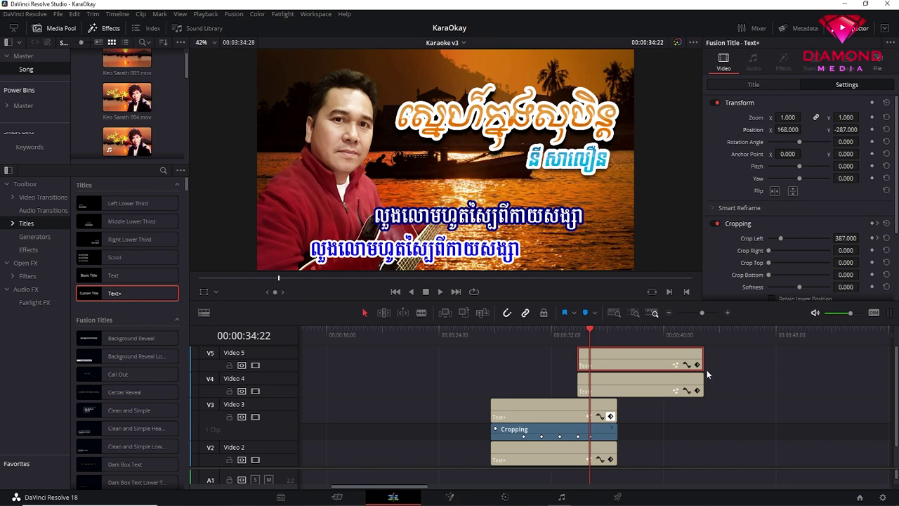
- Set the Video 4 lyric copy's Position X to 168
left_click(608, 384)
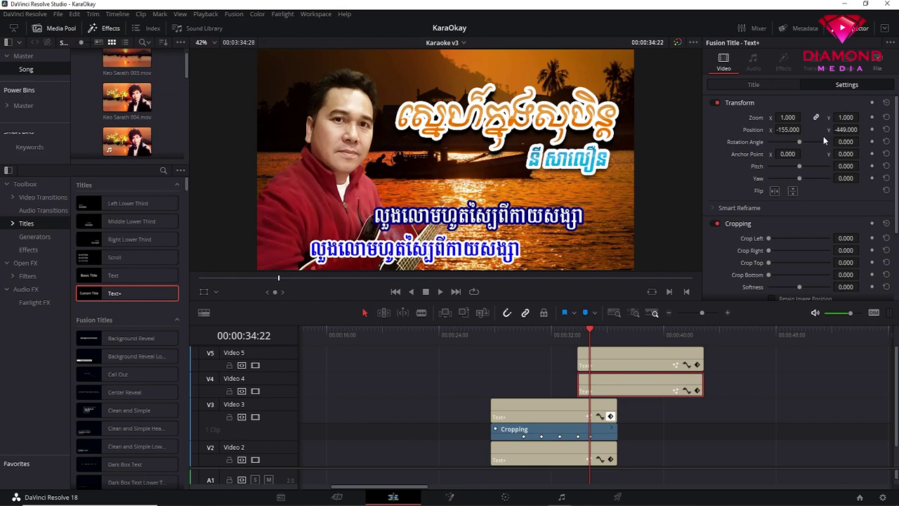
left_click(786, 129)
left_click(788, 130)
double_click(788, 129)
type("168")
key("Return")
key("Return")
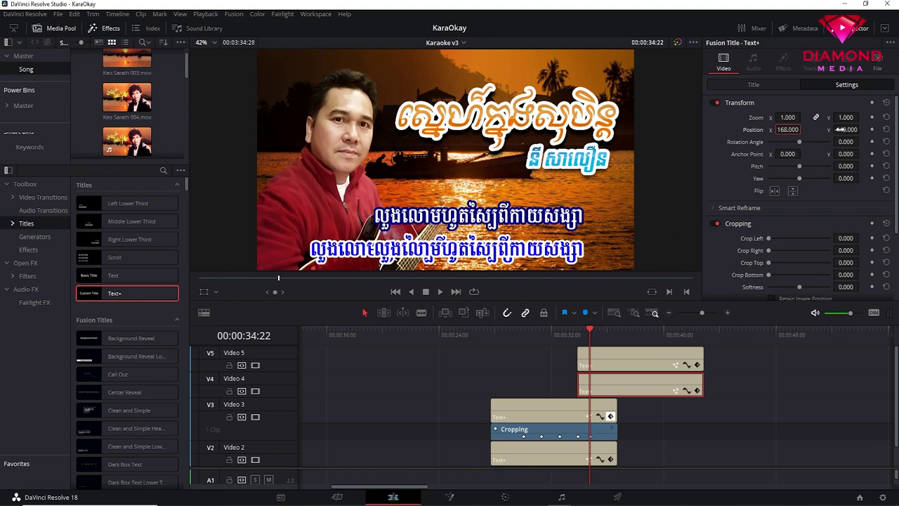
- Compare against the Video 5 copy, then set the Video 4 copy's Position Y to -287
left_click(620, 356)
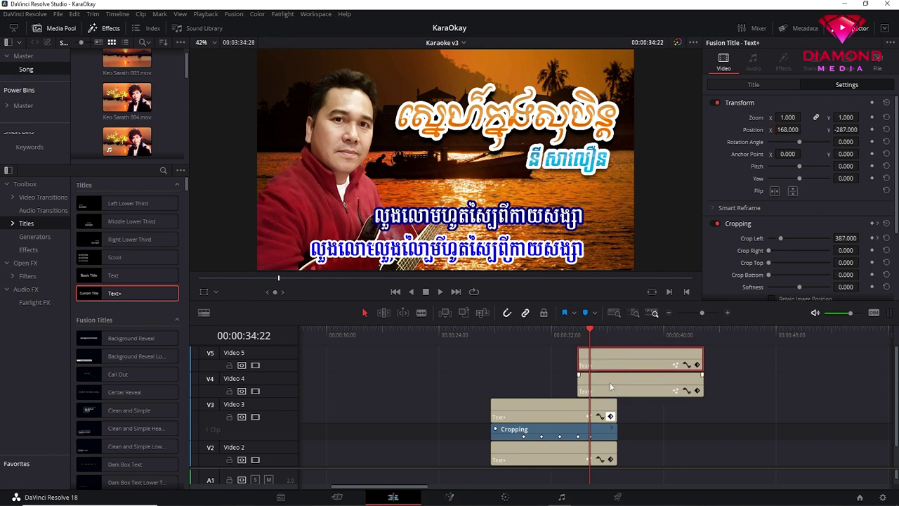
left_click(610, 382)
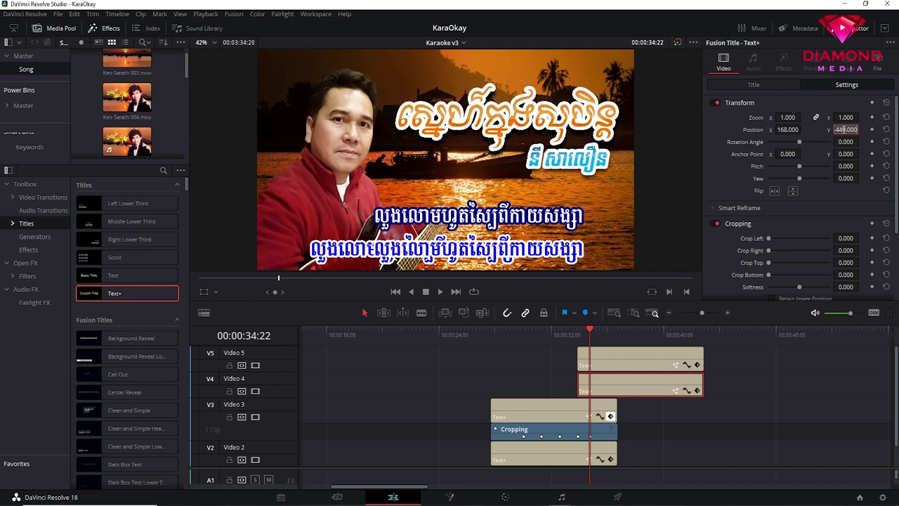
left_click(844, 128)
double_click(843, 129)
type("-2")
key("Return")
type("-287")
key("Return")
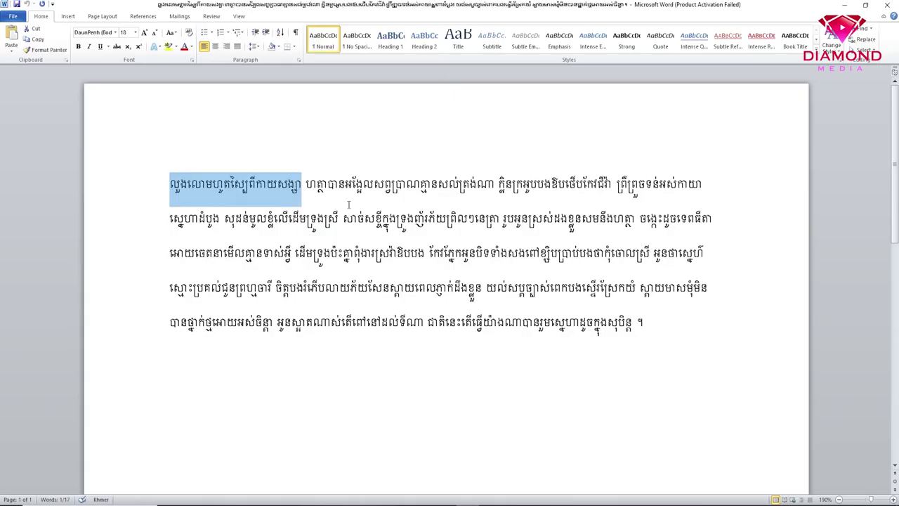
- Select the second Khmer lyric phrase in Word and copy it
left_click(347, 188)
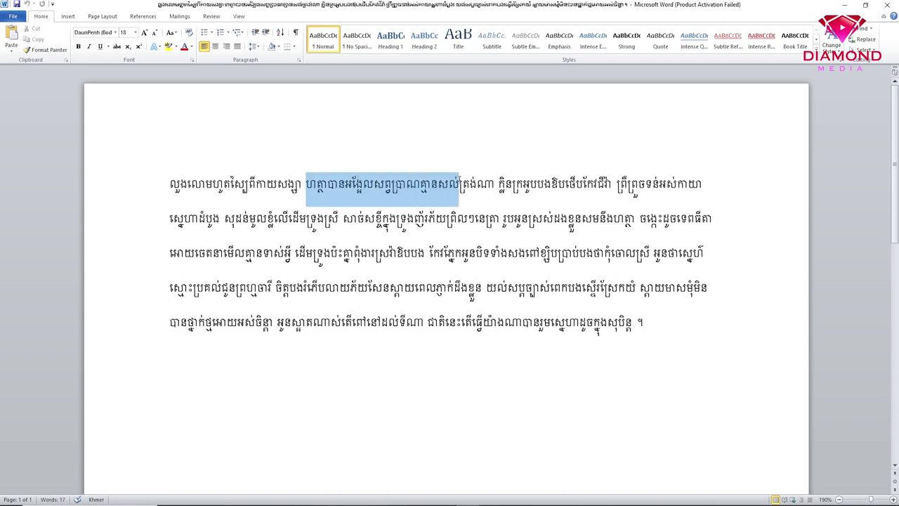
left_click_drag(306, 181, 490, 184)
right_click(469, 185)
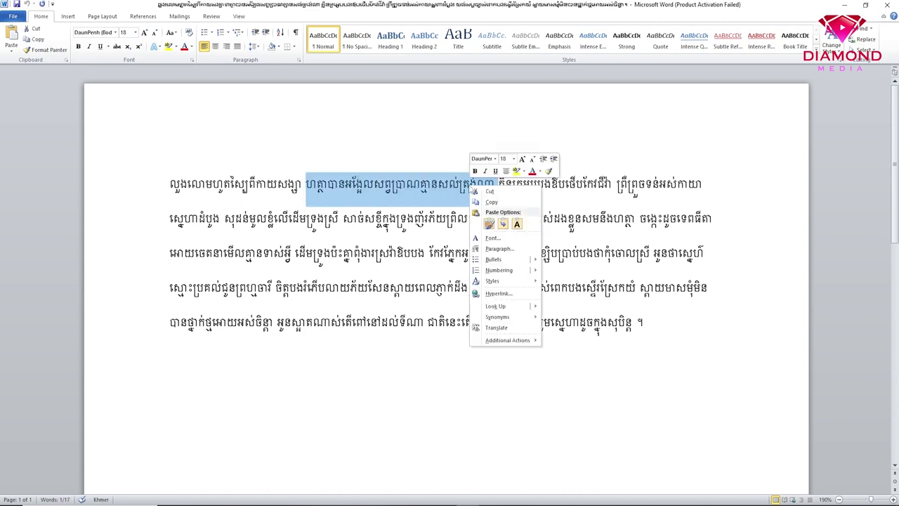
left_click(493, 203)
left_click(573, 460)
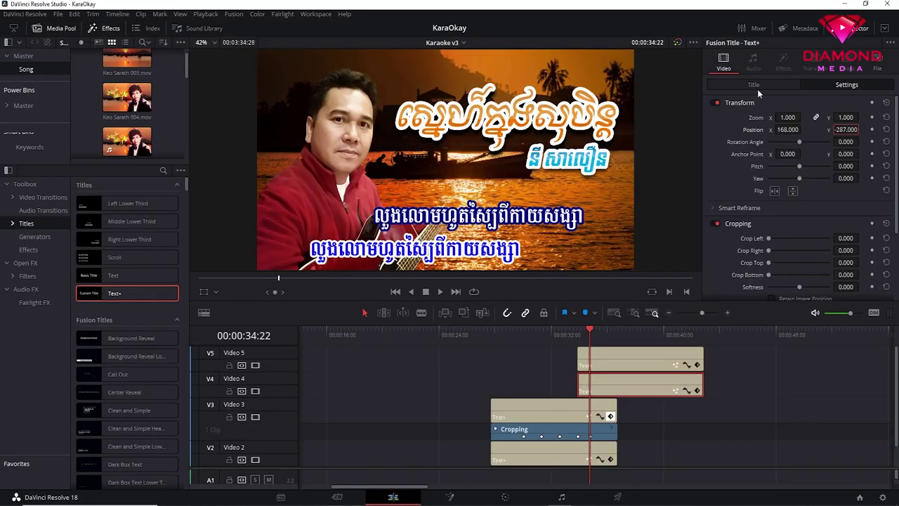
- Replace the Video 4 title's text with the copied Khmer line
left_click(758, 84)
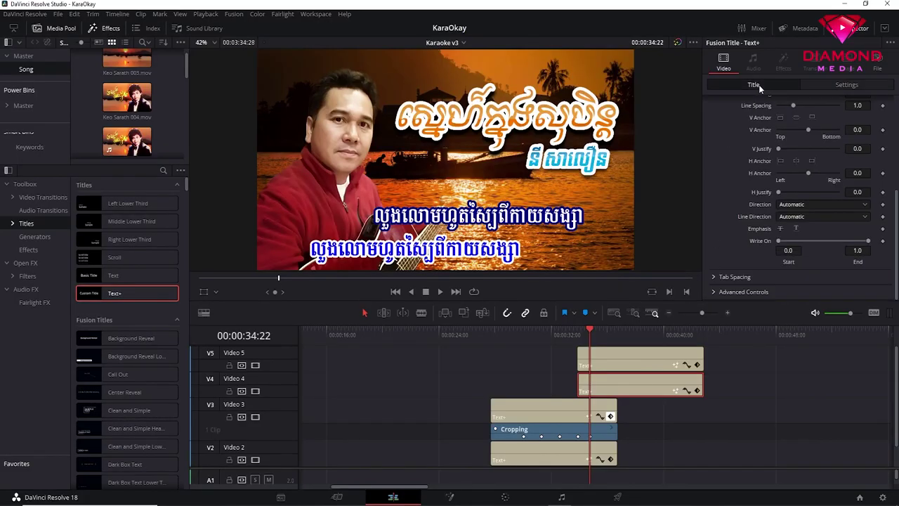
scroll(771, 147, "up", 5)
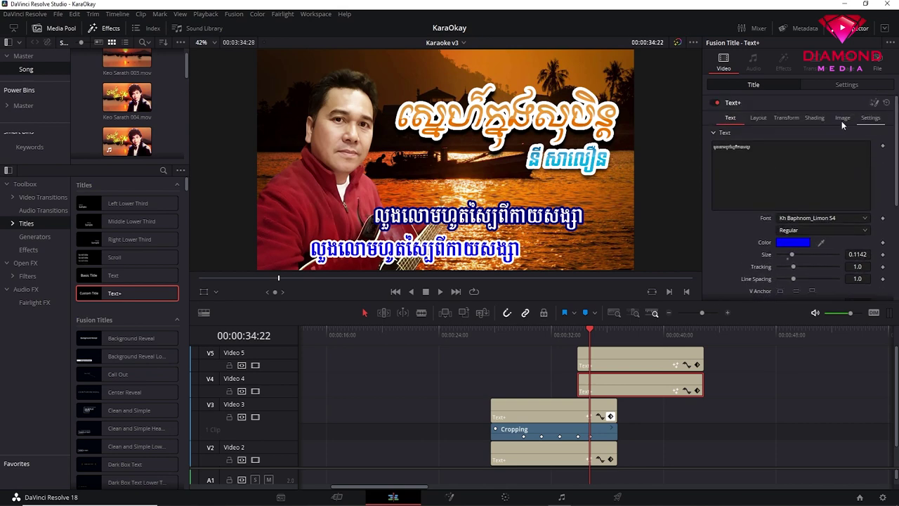
triple_click(771, 147)
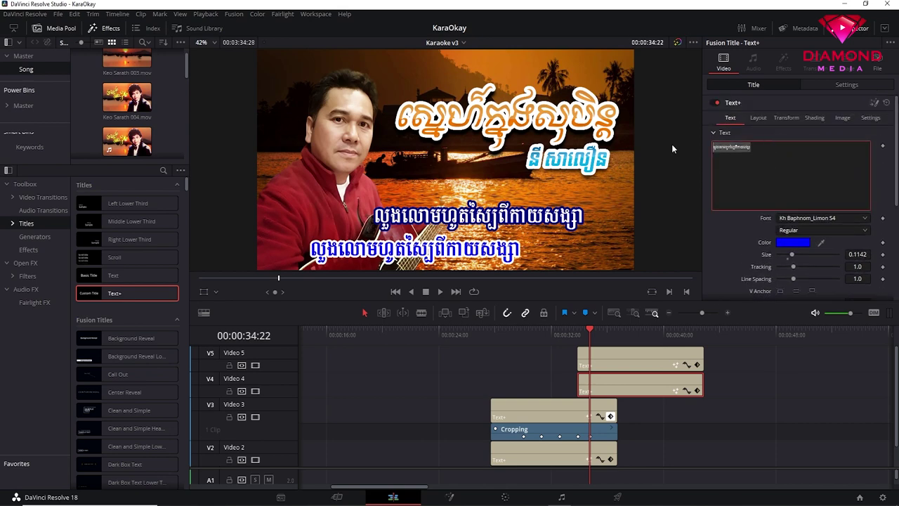
key("ctrl+v")
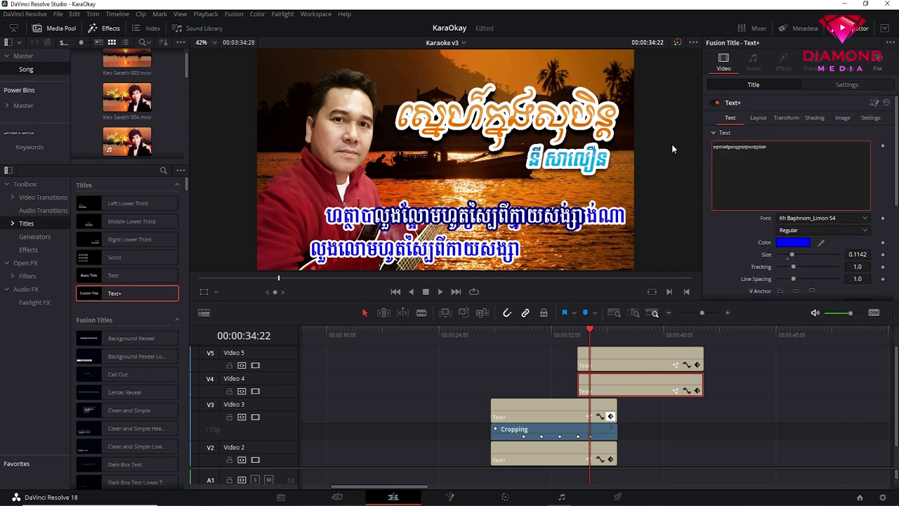
- Paste the same line into the Video 5 title and show its cropping keyframes
left_click(621, 354)
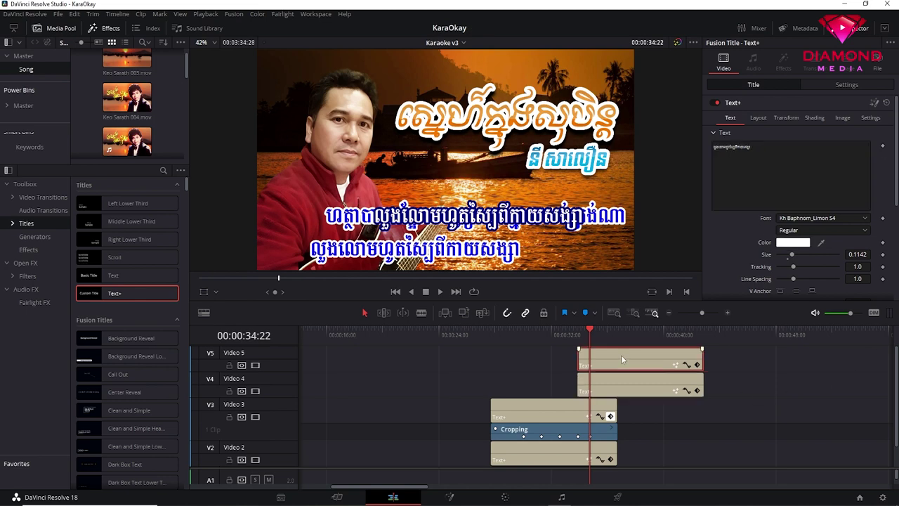
left_click(727, 175)
key("ctrl+a")
key("ctrl+v")
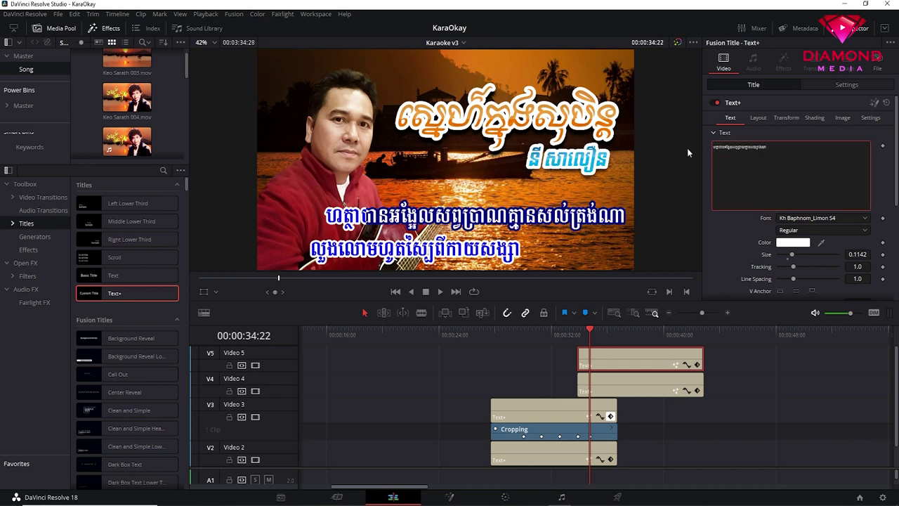
left_click(722, 242)
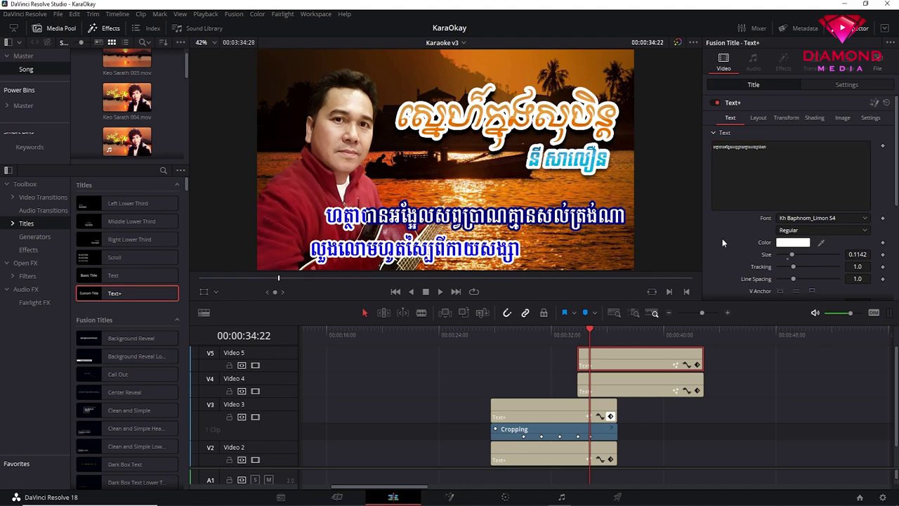
left_click(835, 86)
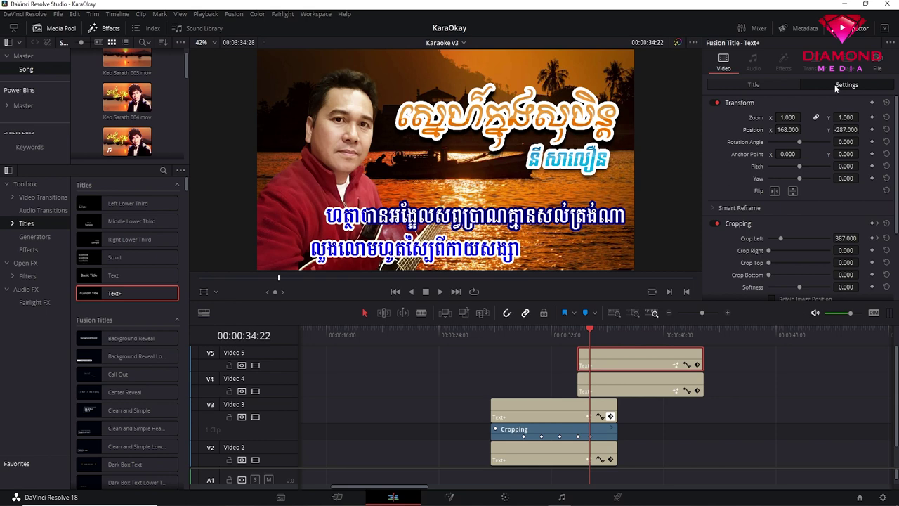
left_click(697, 364)
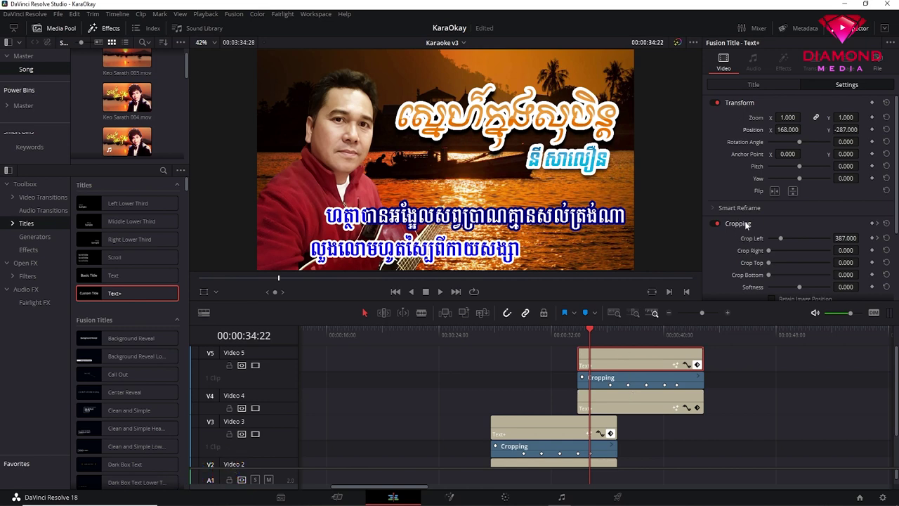
- Reset the Video 5 title's Crop Left and keyframe it at 167, 176 and 352 as words are sung
left_click(886, 239)
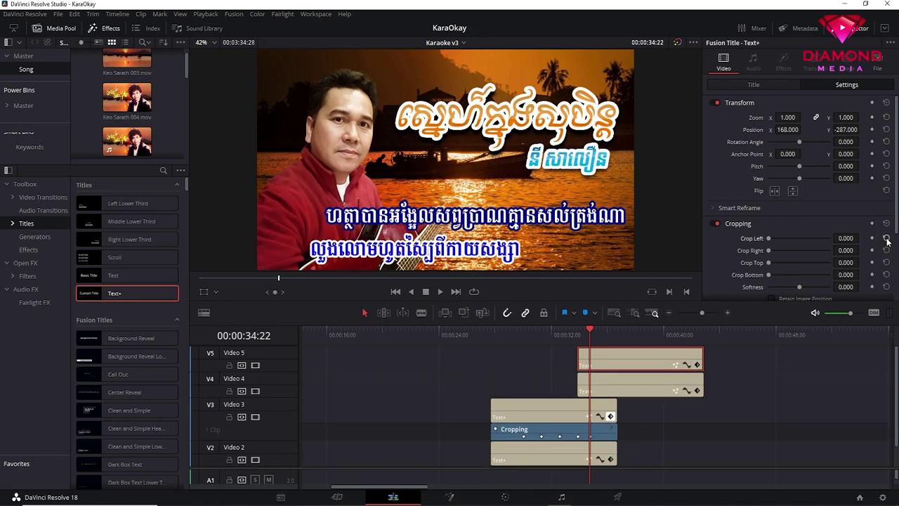
mouse_move(841, 238)
left_mouse_down()
mouse_move(861, 238)
mouse_move(839, 238)
left_mouse_up()
type("167.000")
left_click(441, 293)
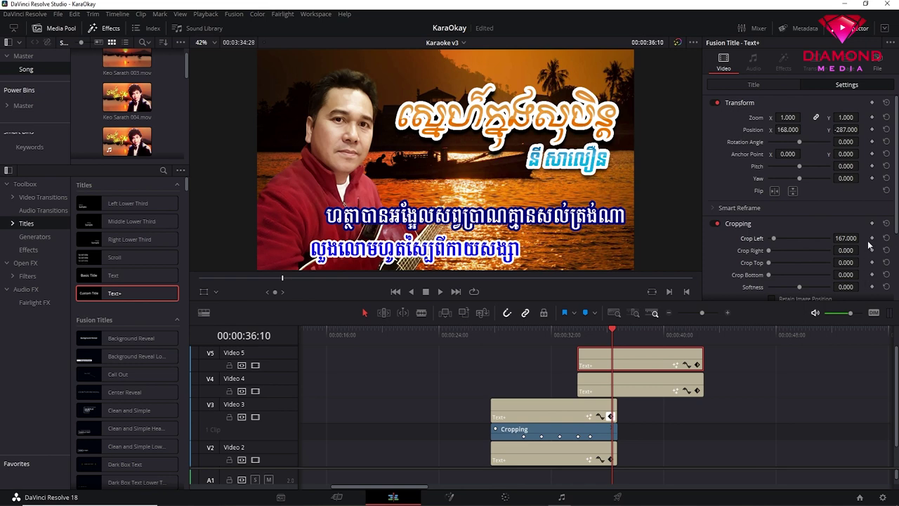
left_click(697, 365)
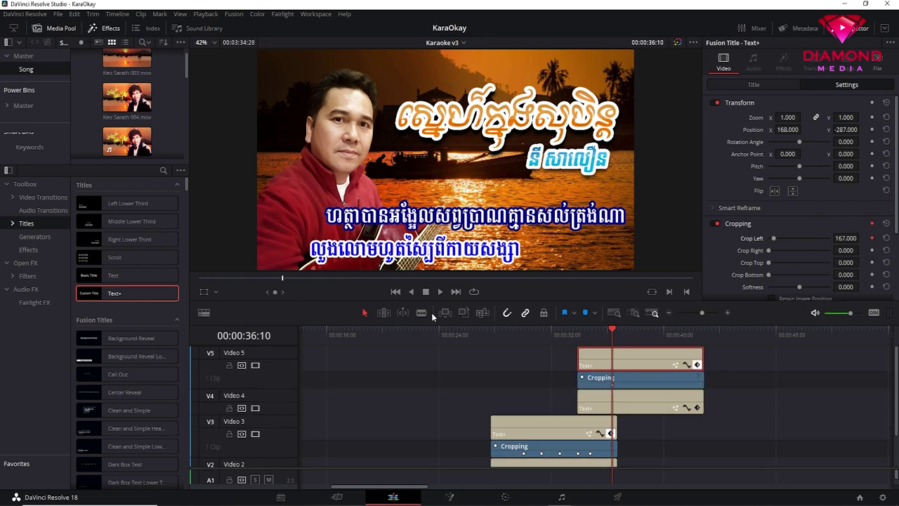
left_click(439, 292)
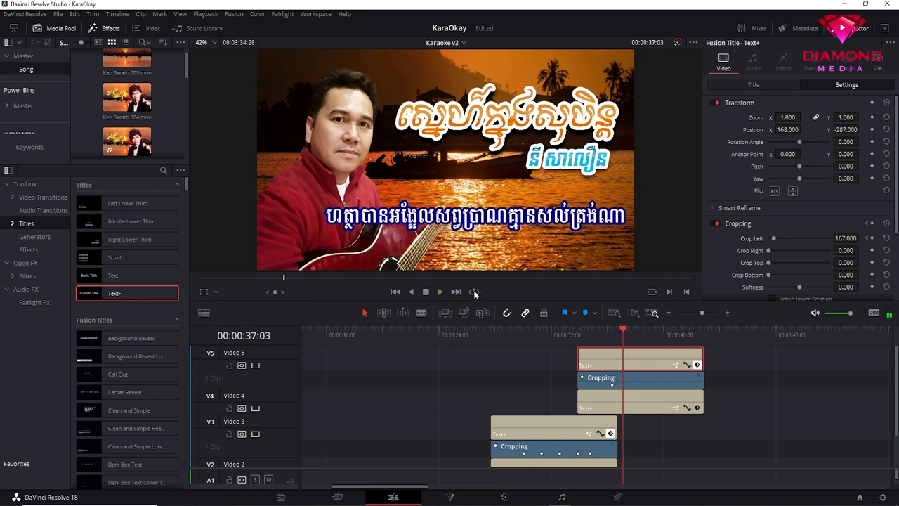
left_click_drag(846, 238, 864, 238)
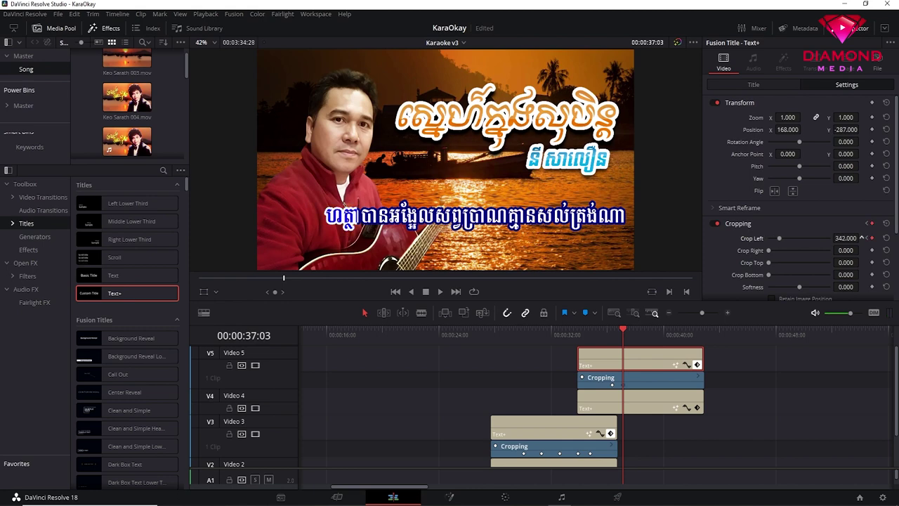
left_click_drag(862, 238, 833, 238)
left_click(439, 292)
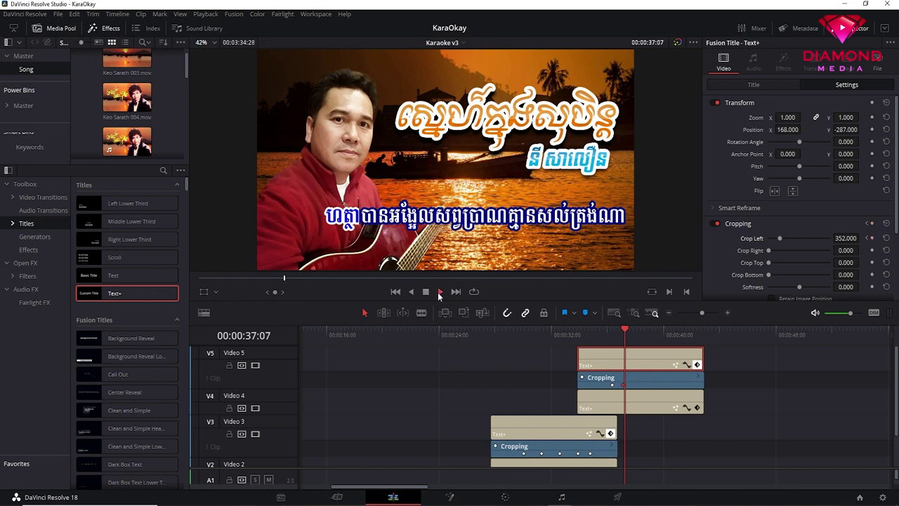
left_click(425, 291)
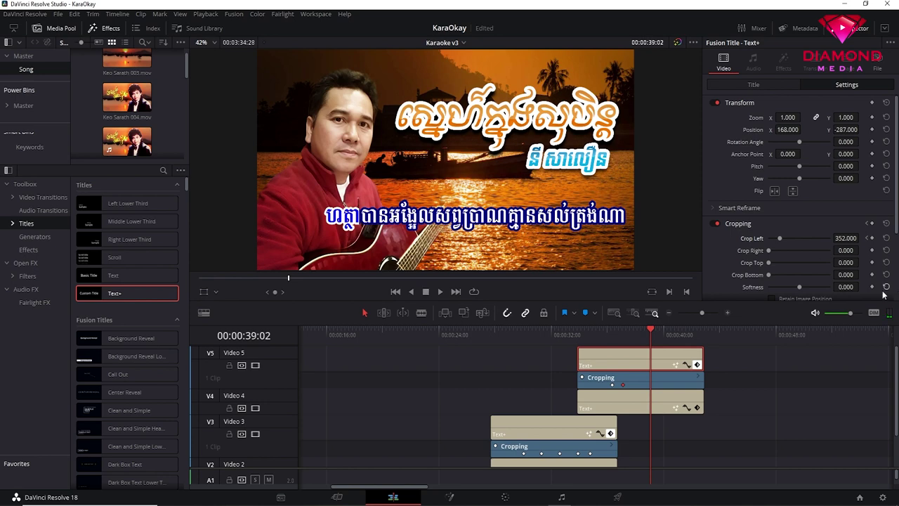
- Keyframe Crop Left at 400 and on up to about 1086–1101, then lengthen both title clips
left_click(440, 290)
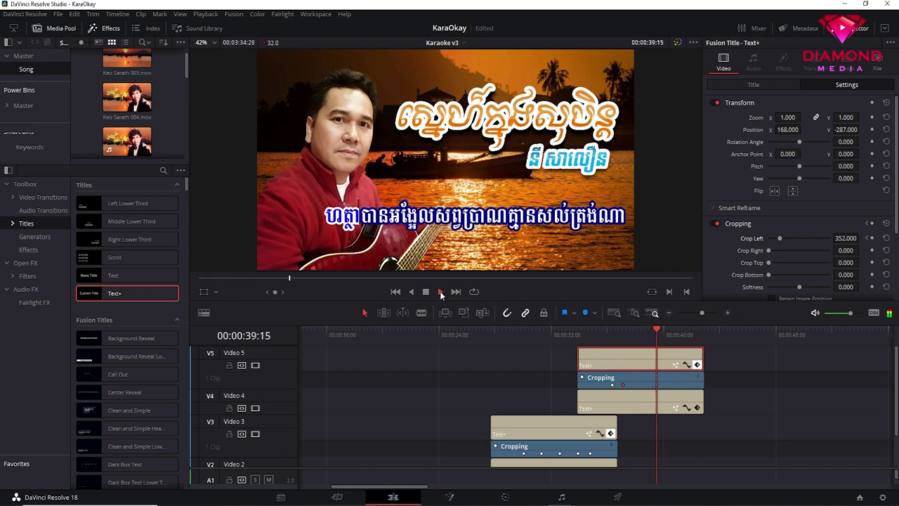
left_click(425, 292)
double_click(845, 238)
type("400")
key("Return")
left_click_drag(862, 238, 861, 237)
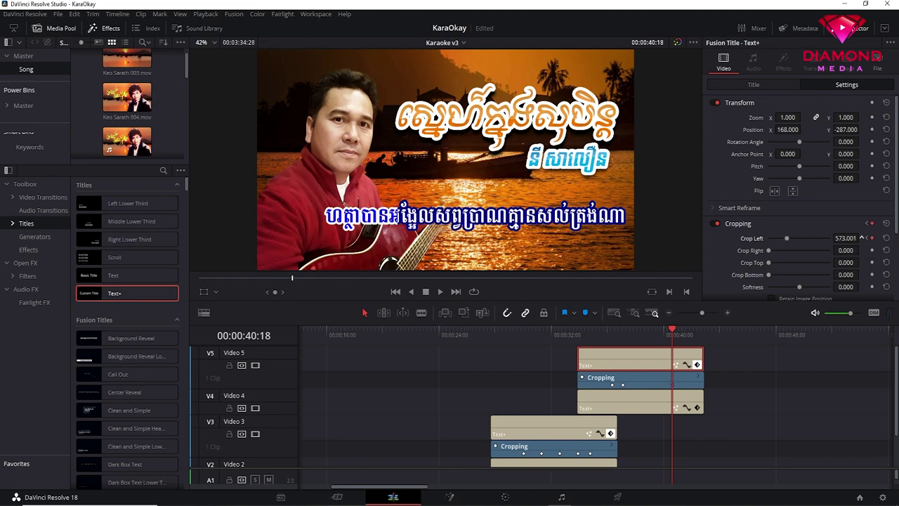
left_click_drag(861, 237, 862, 237)
mouse_move(467, 504)
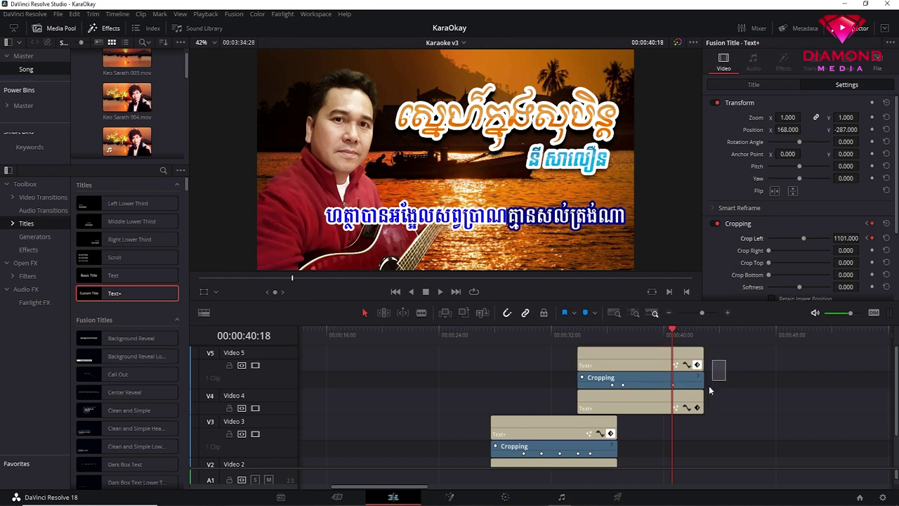
left_click_drag(702, 406, 746, 403)
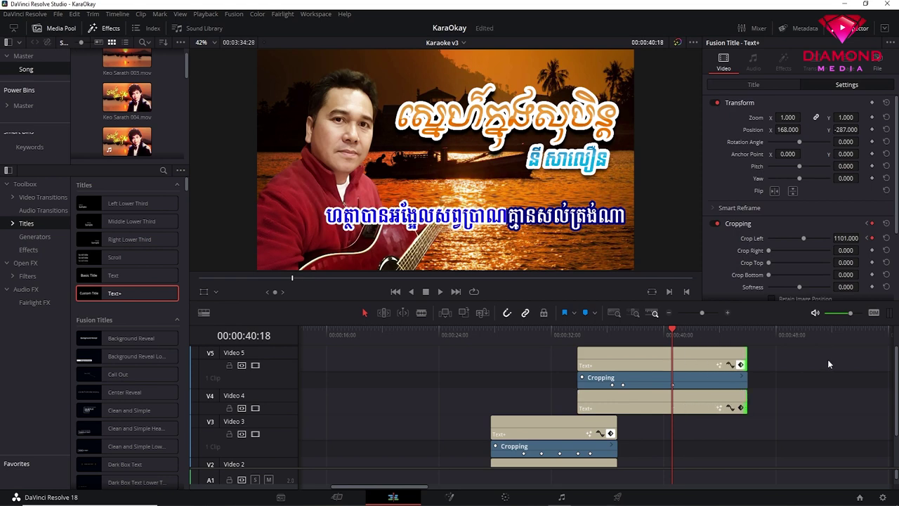
- Key Crop Left up to about 1388 and then 1712.999 at the next sung words, and save
left_click(427, 293)
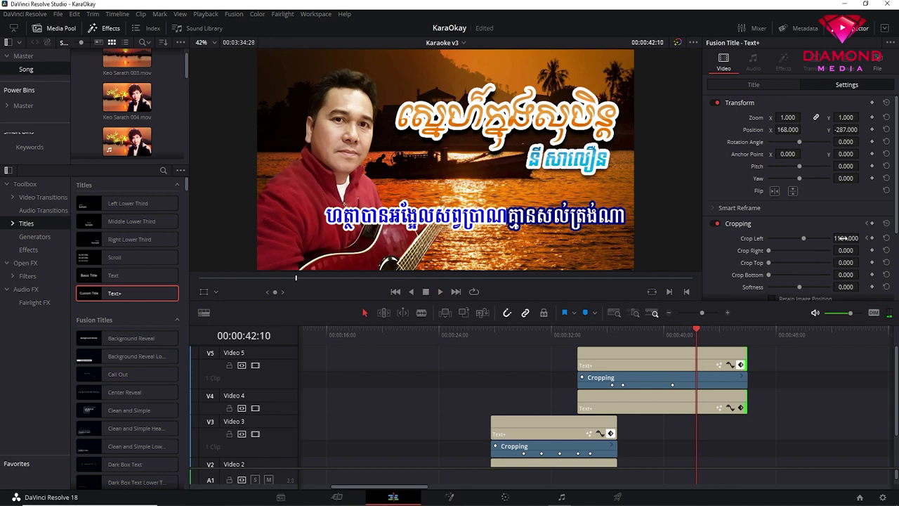
left_click_drag(845, 238, 857, 238)
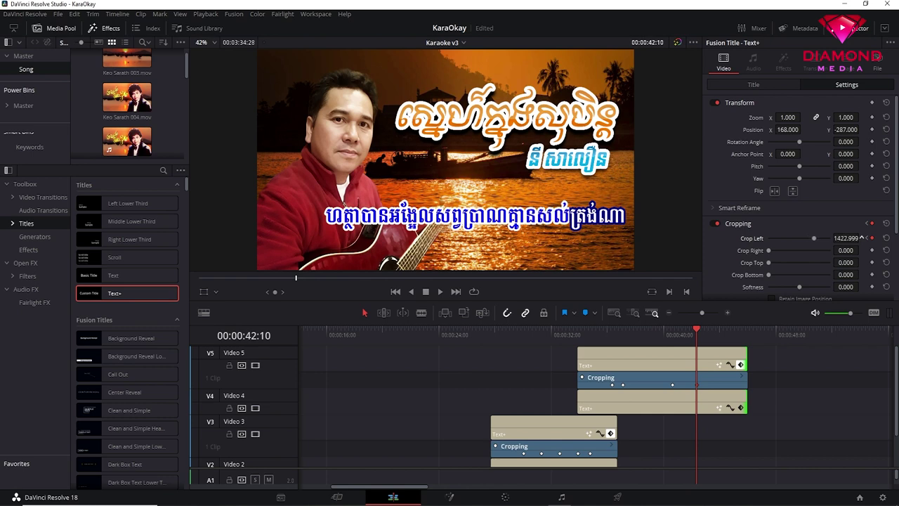
key("space")
key("space")
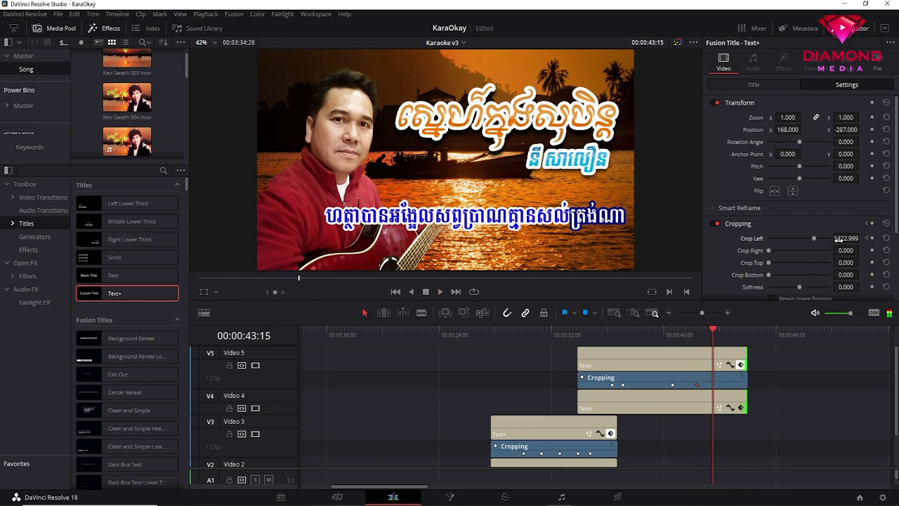
left_click_drag(846, 238, 860, 238)
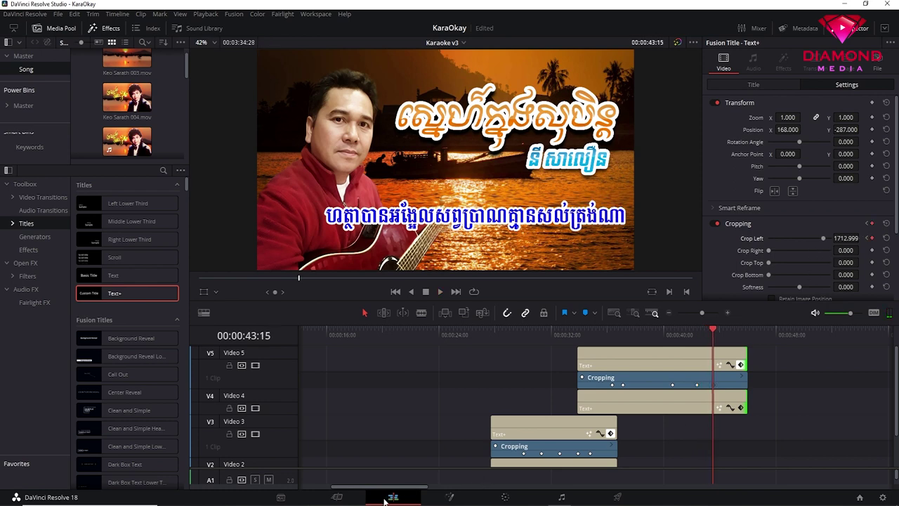
key("ctrl+s")
left_click(598, 334)
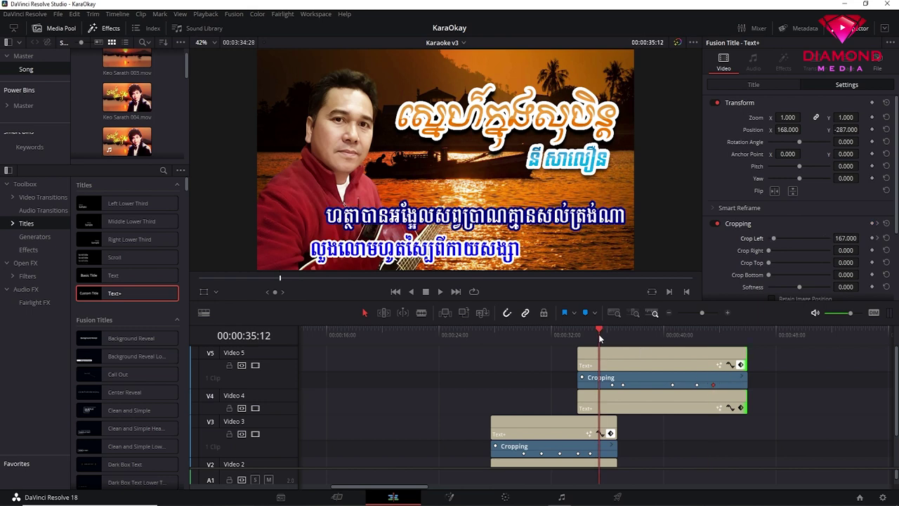
- Nudge an early Crop Left keyframe on the Video 5 title slightly earlier and preview the reveal
key("space")
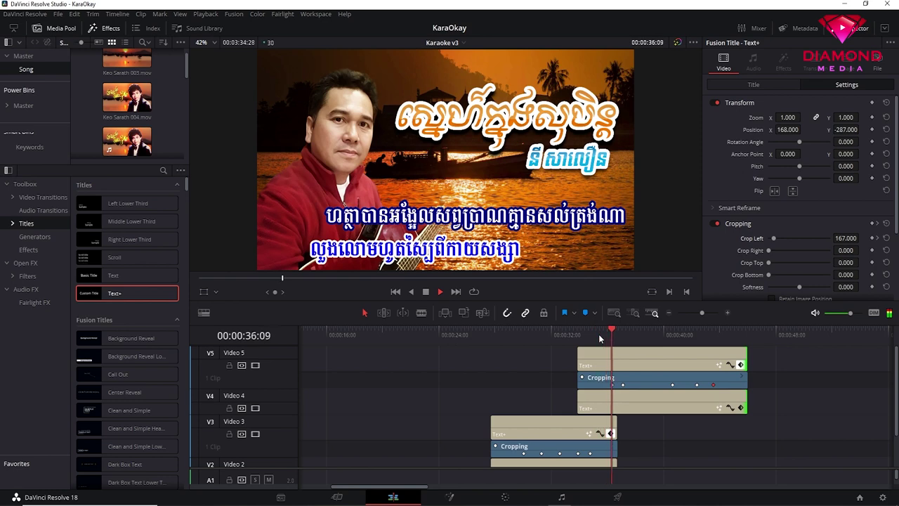
key("space")
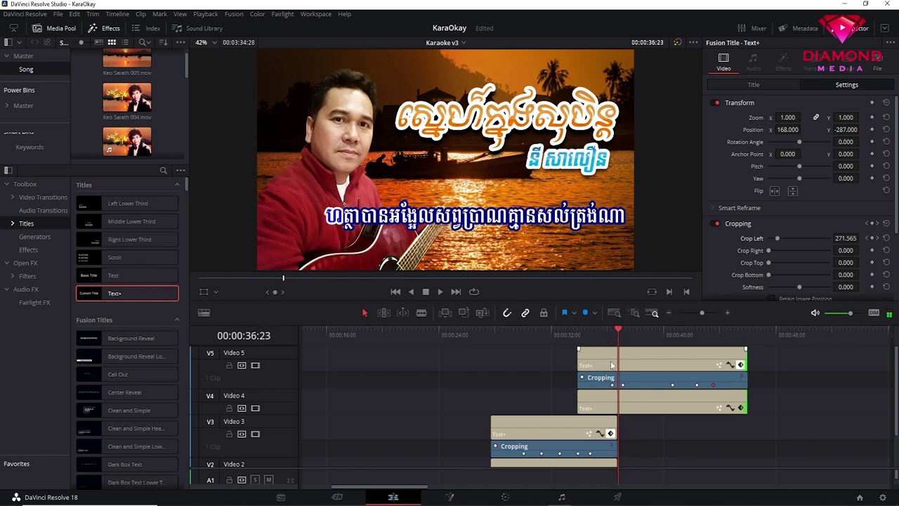
scroll(610, 358, "up", 2)
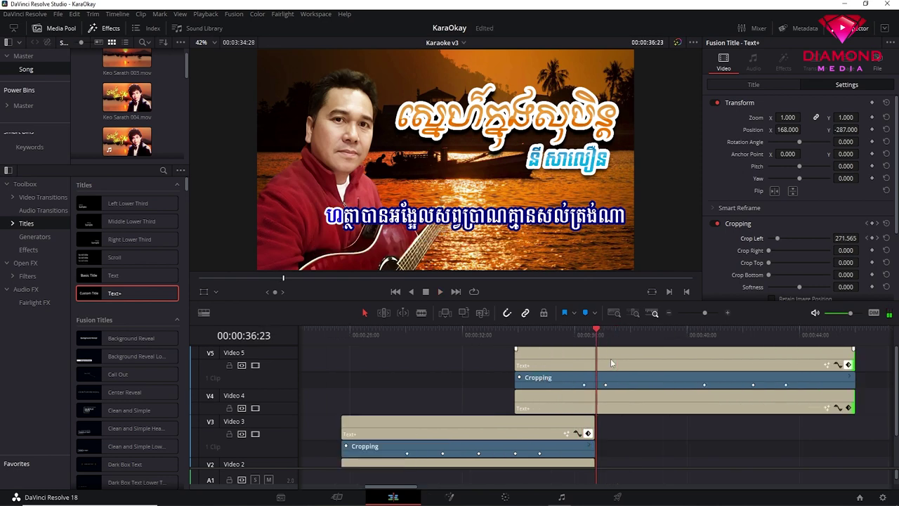
left_click(572, 387)
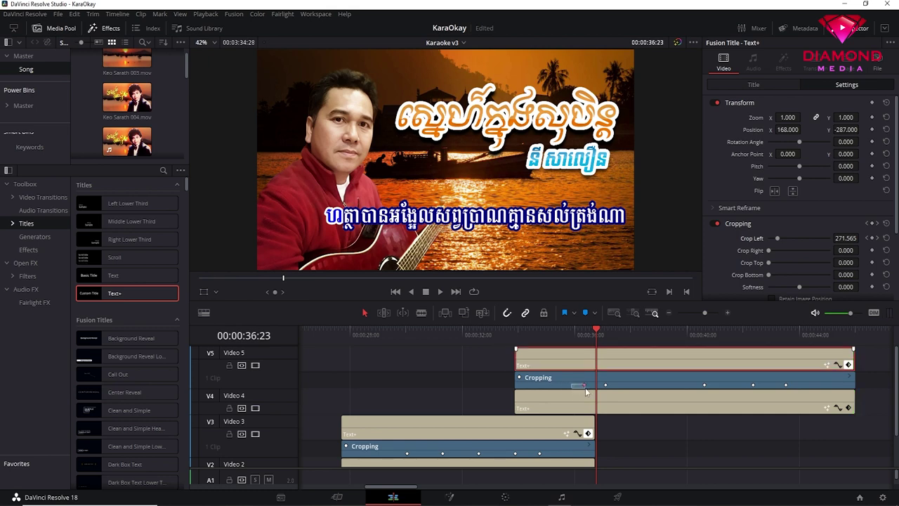
left_click_drag(582, 385, 571, 385)
left_click(553, 340)
key("space")
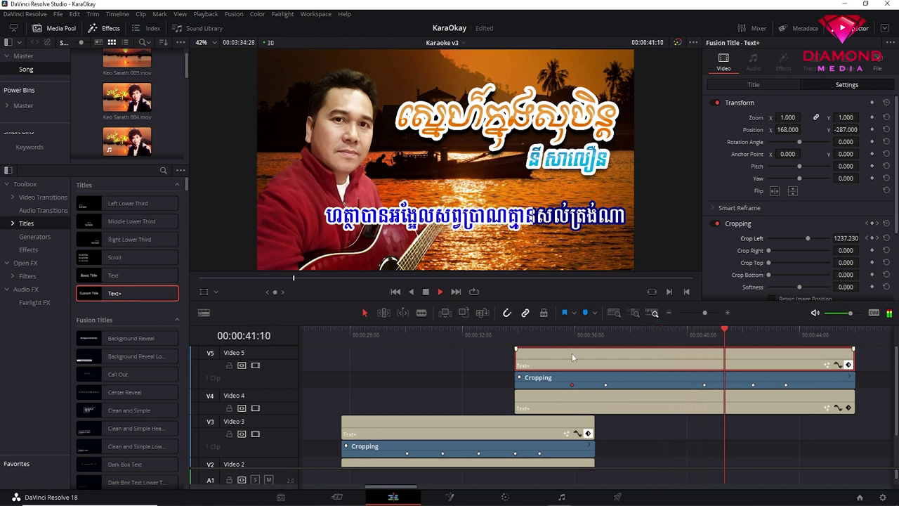
key("space")
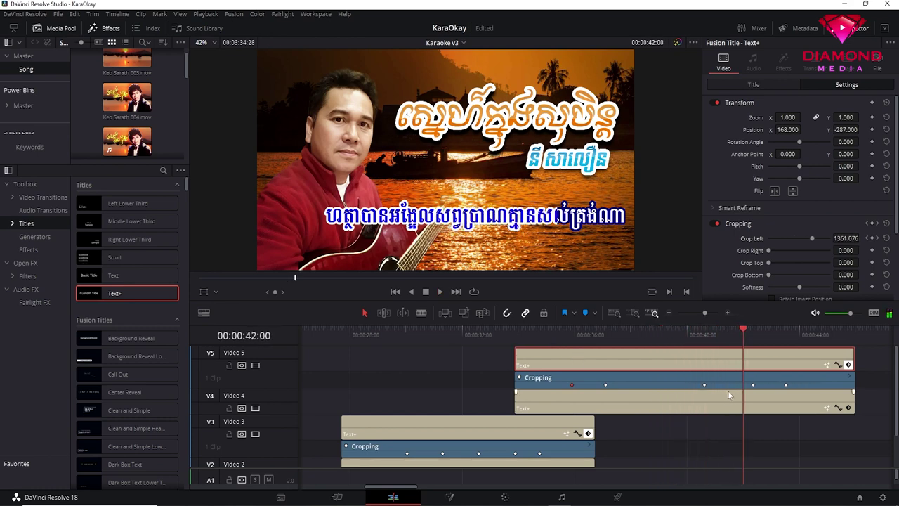
- Shift the last Crop Left keyframe a few frames earlier, review from 39:10, zoom out, and save
left_click_drag(705, 384, 747, 385)
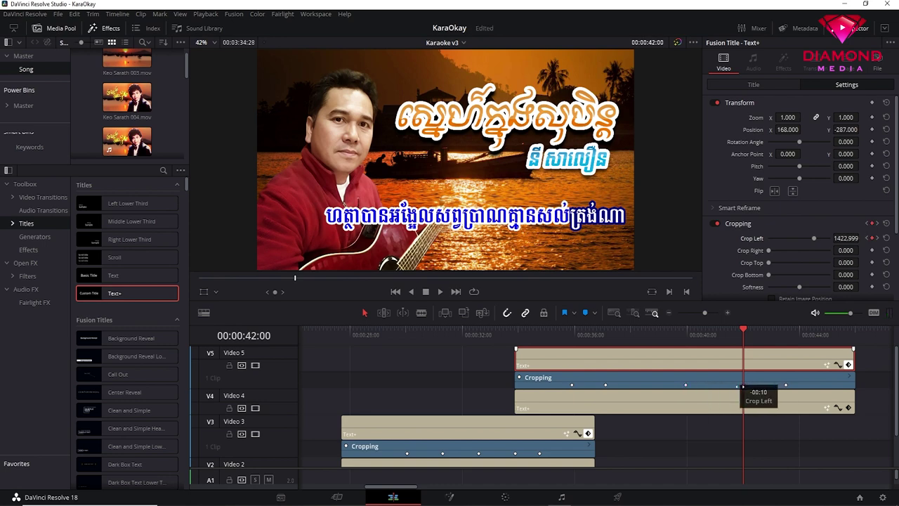
left_click_drag(747, 386, 735, 385)
left_click(667, 335)
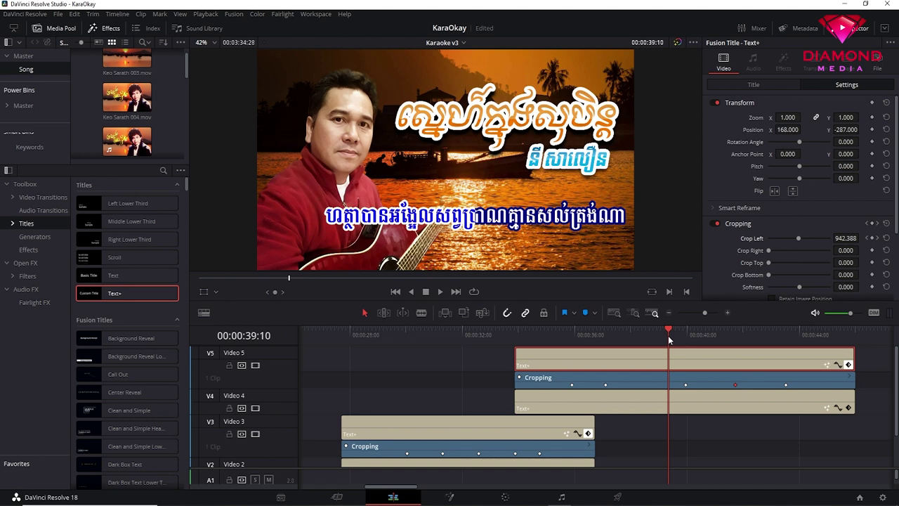
key("space")
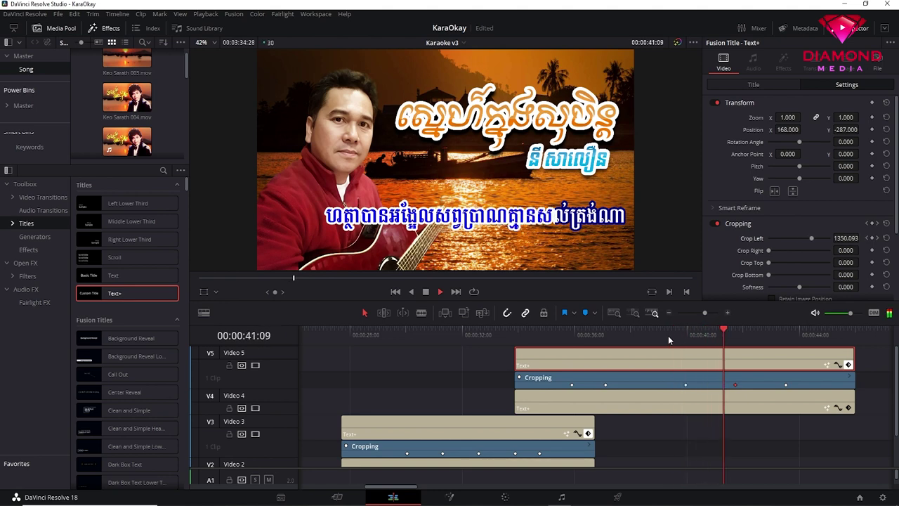
key("space")
key("ctrl+minus")
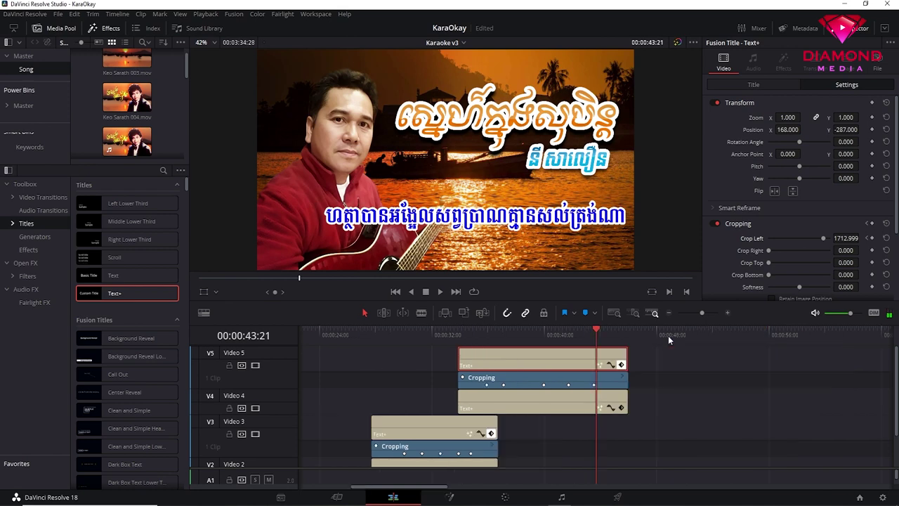
key("ctrl+s")
- Enlarge the timeline and Alt-drag copies of the Video 3 and Video 2 titles +14:21 later
left_click_drag(557, 324, 556, 303)
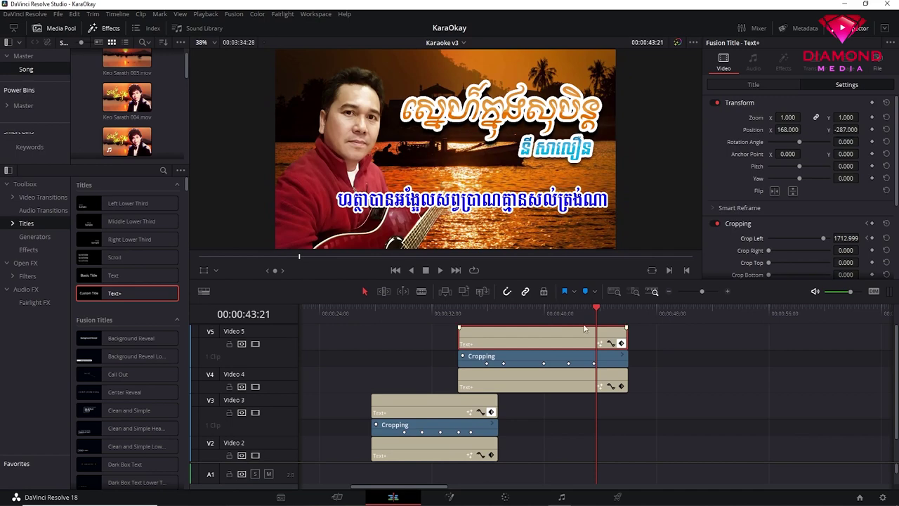
left_click(445, 329)
left_click(469, 312)
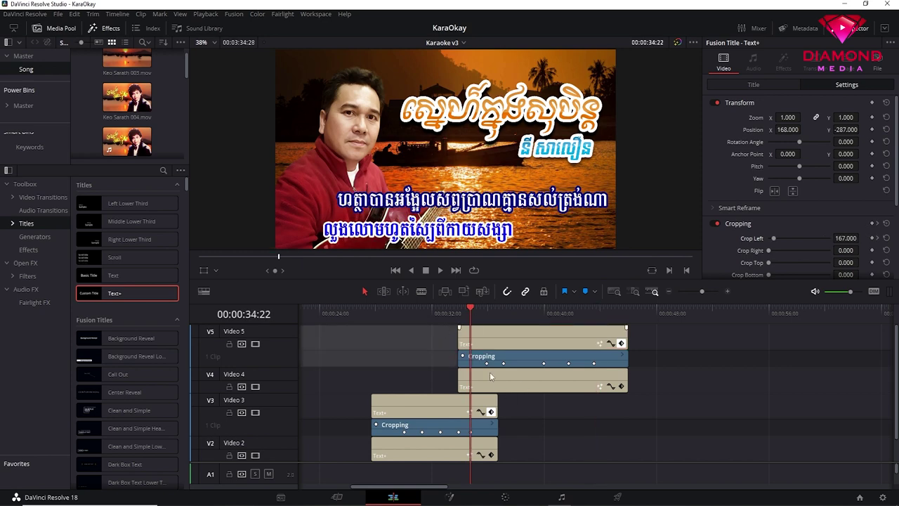
left_click_drag(522, 408, 408, 454)
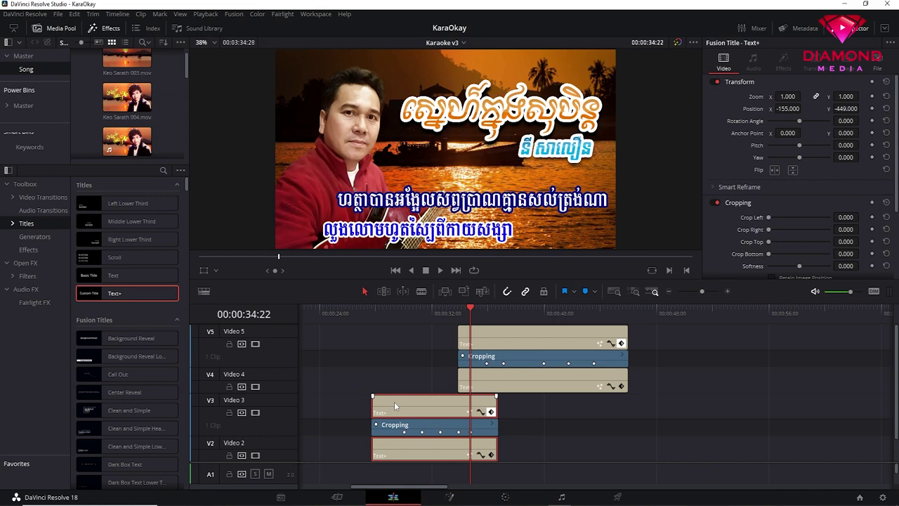
left_click_drag(394, 402, 601, 402)
left_click(594, 311)
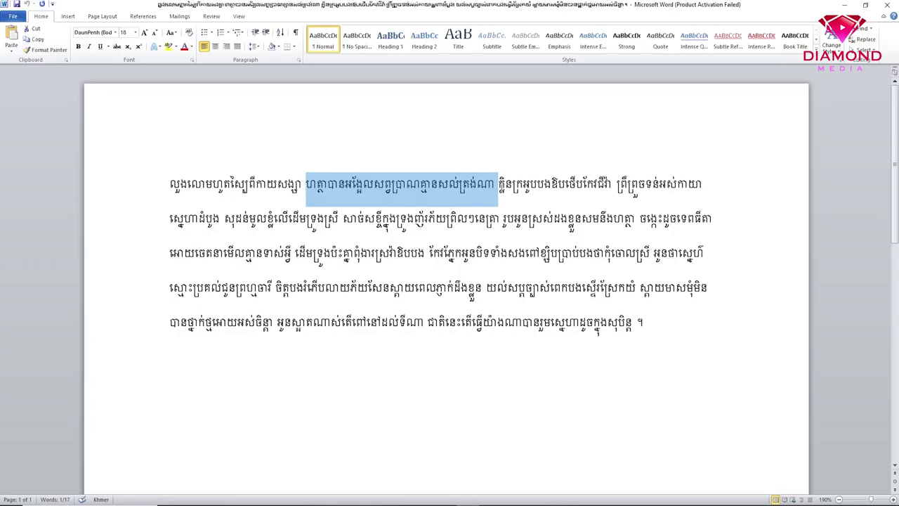
- Select the next Khmer lyric phrase after the line already used
left_click(495, 184)
mouse_move(477, 184)
left_mouse_down()
mouse_move(617, 184)
mouse_move(497, 184)
left_mouse_up()
left_click(594, 184)
- Copy the Khmer phrase from Word and paste it into the new Video 3 and Video 2 titles
right_click(511, 185)
left_click(532, 200)
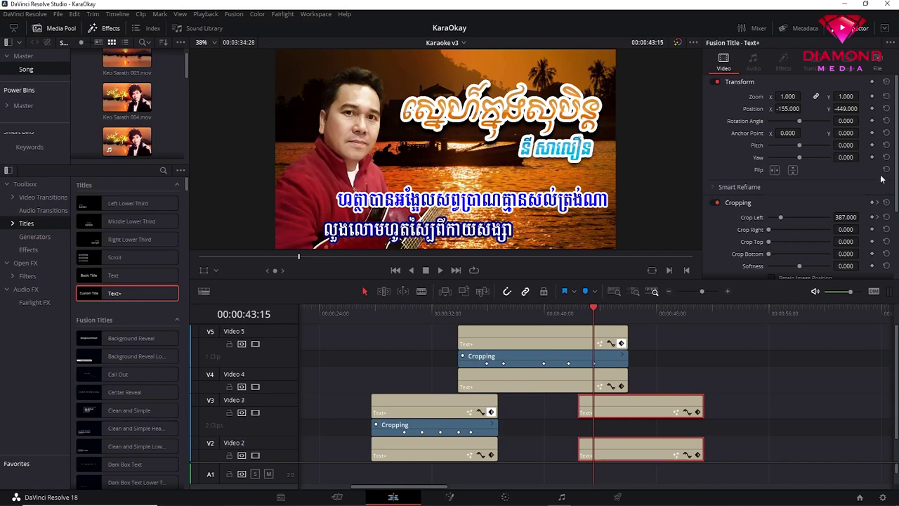
left_click(657, 401)
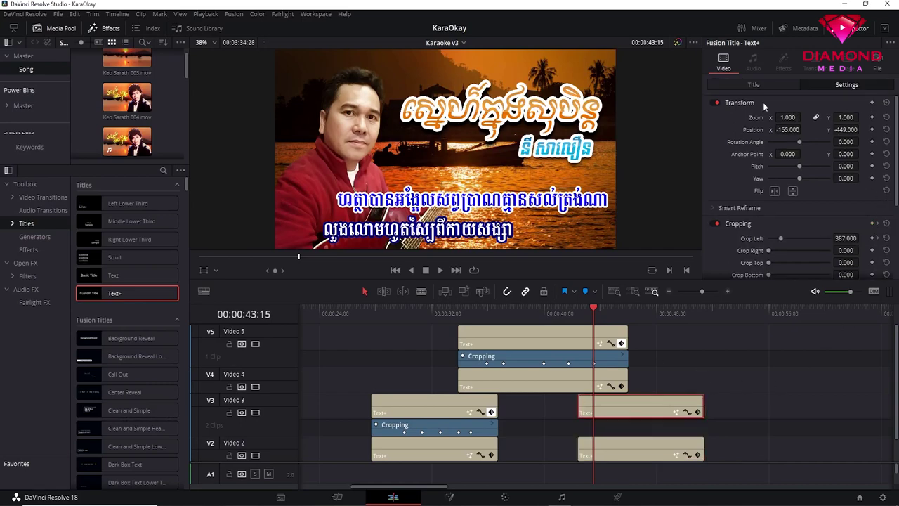
left_click(751, 85)
left_click(759, 143)
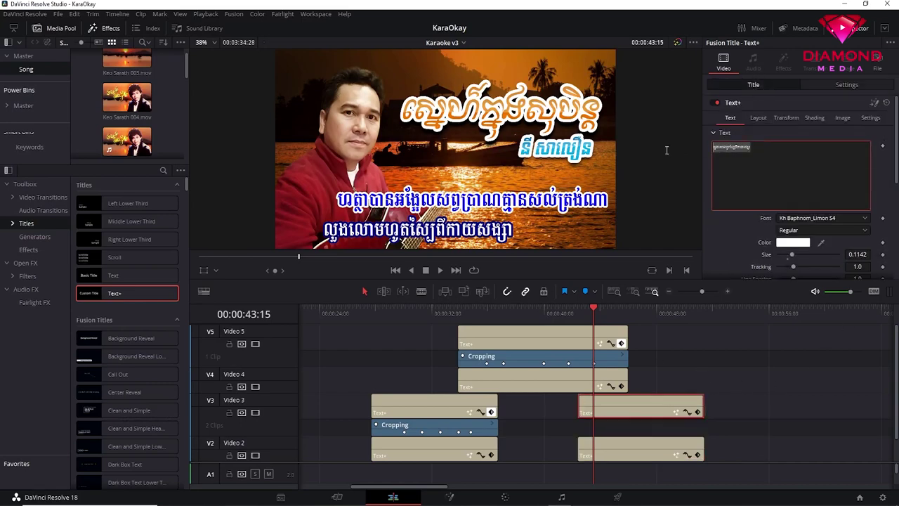
key("ctrl+v")
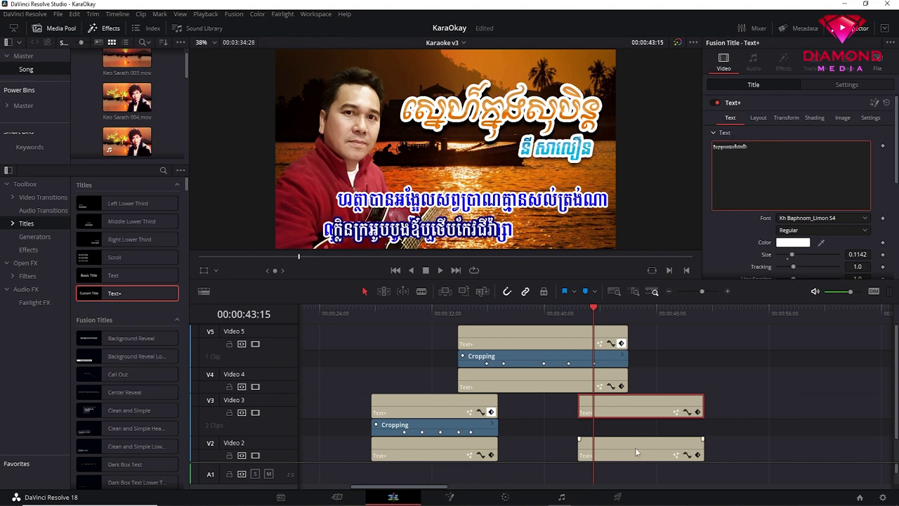
left_click(645, 440)
left_click(765, 149)
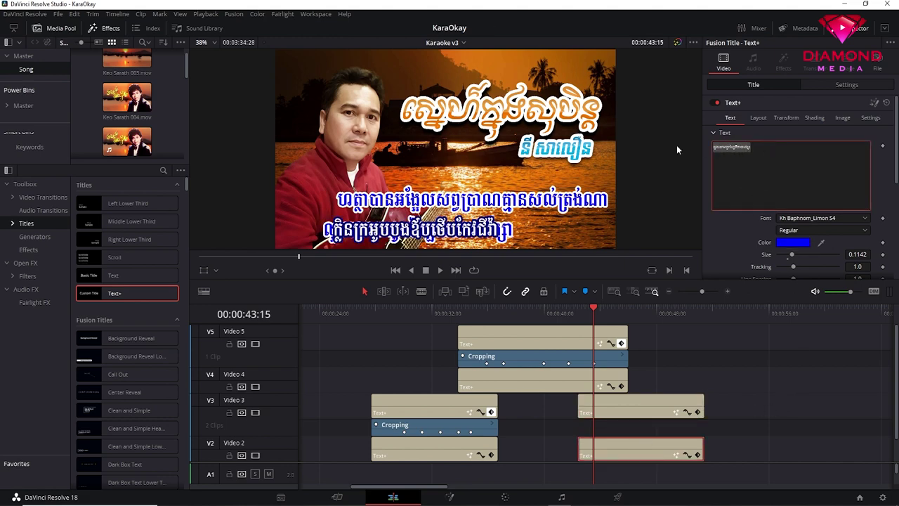
key("ctrl+v")
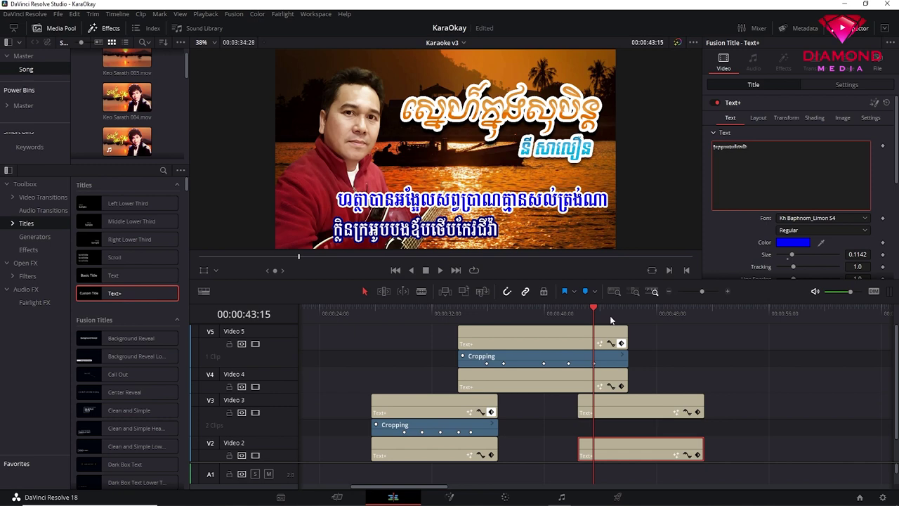
- Duplicate the Video 5 and Video 4 title pair about 14 seconds later
left_click_drag(616, 312, 644, 312)
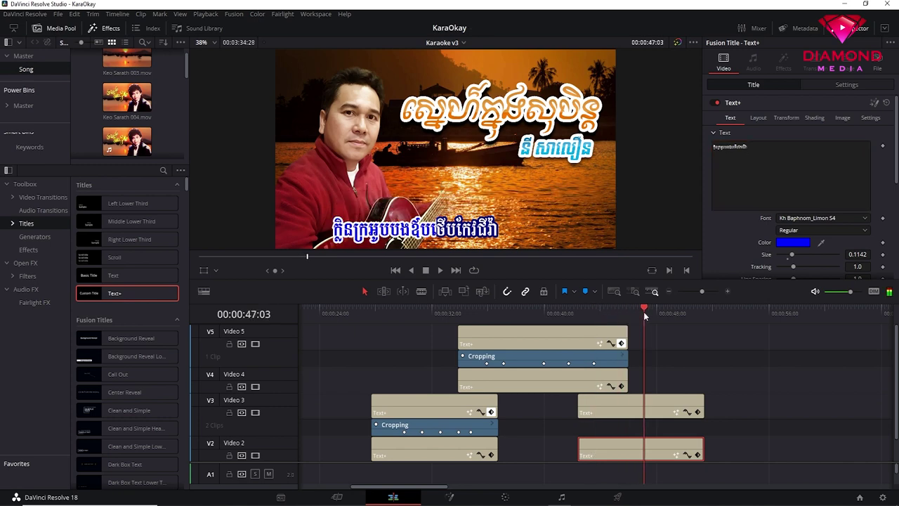
left_click(634, 337)
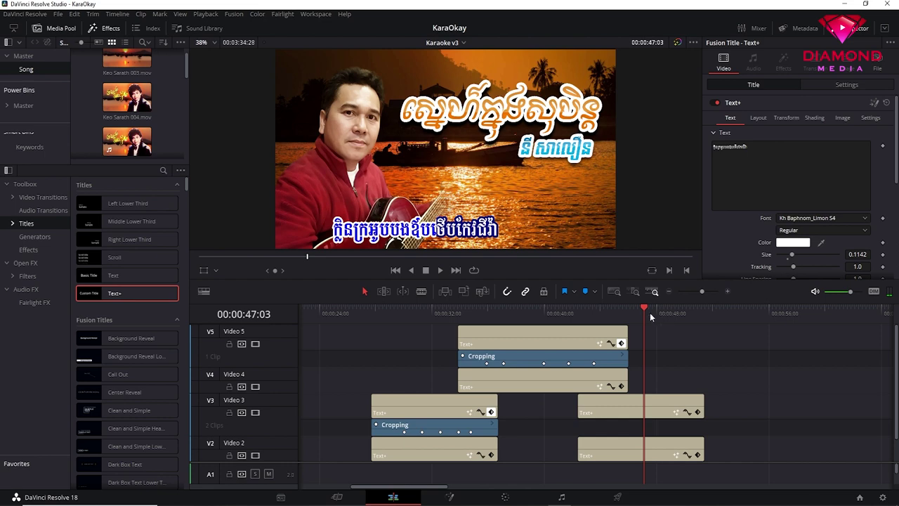
left_click(604, 316)
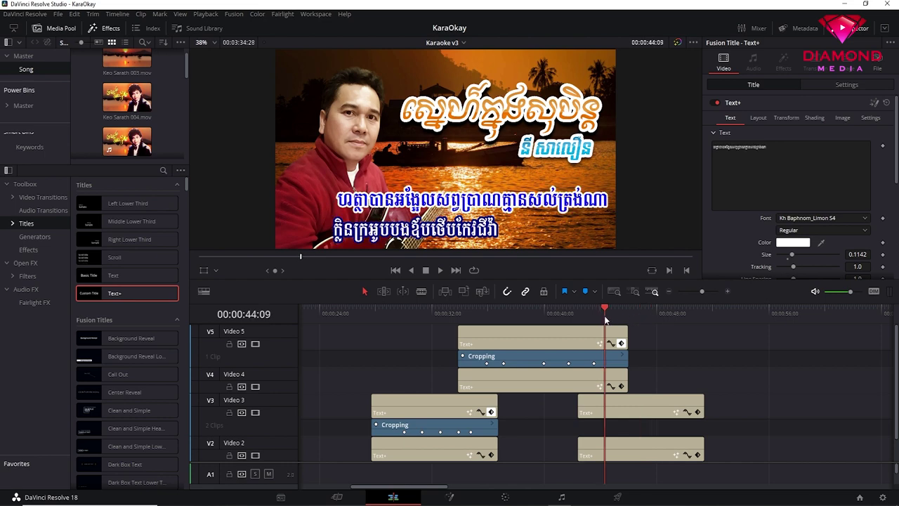
left_click_drag(666, 331, 554, 388)
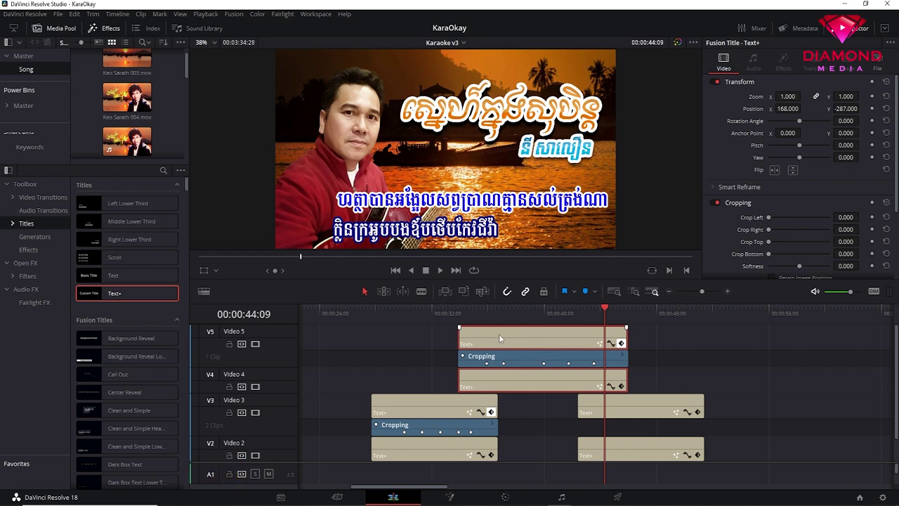
left_click_drag(502, 334, 691, 348)
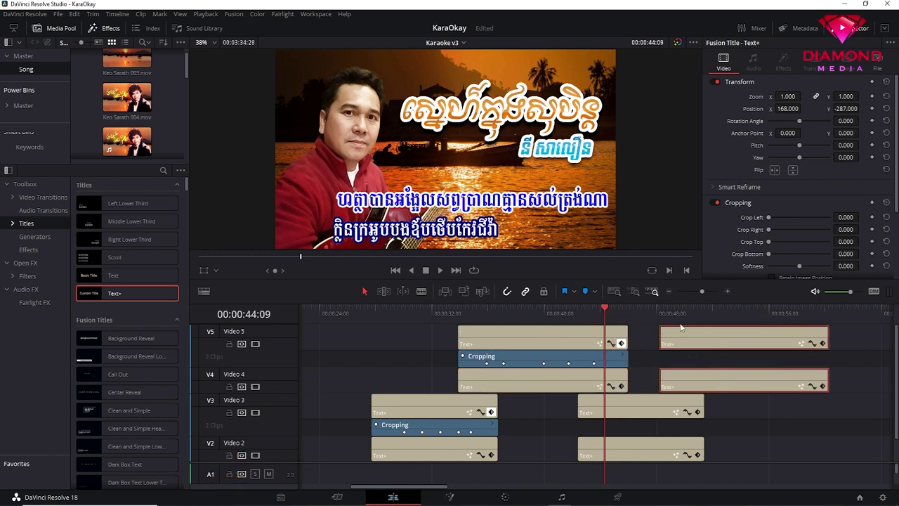
left_click(679, 313)
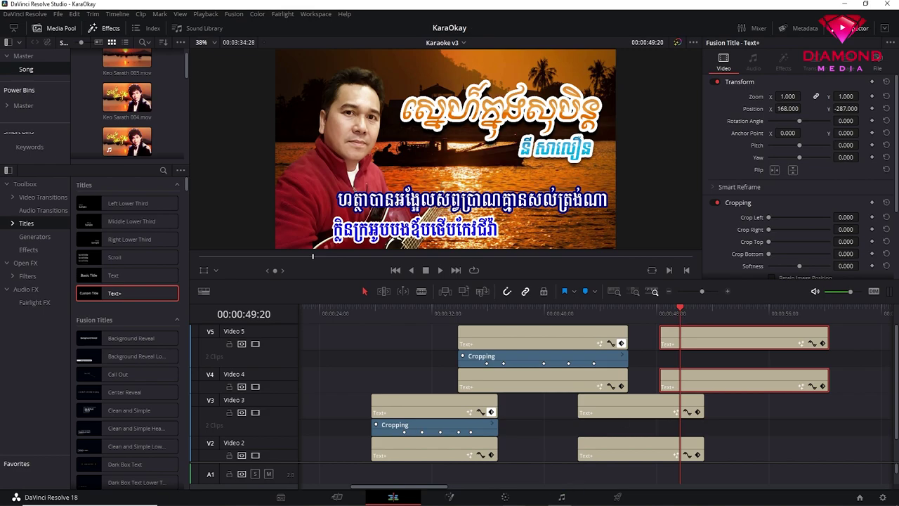
- Copy the following Khmer lyric phrase from the Word document
left_click(467, 504)
mouse_move(618, 189)
left_mouse_down()
mouse_move(705, 196)
mouse_move(225, 223)
left_mouse_up()
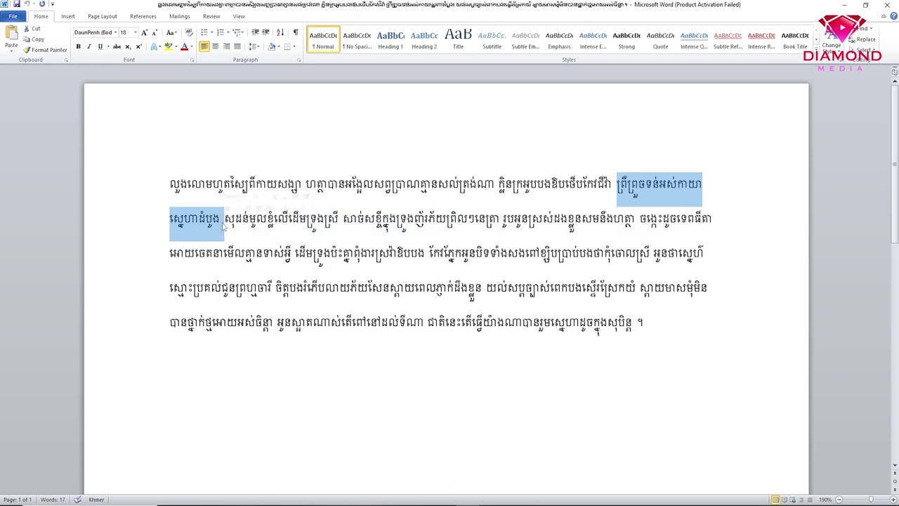
right_click(651, 184)
left_click(673, 196)
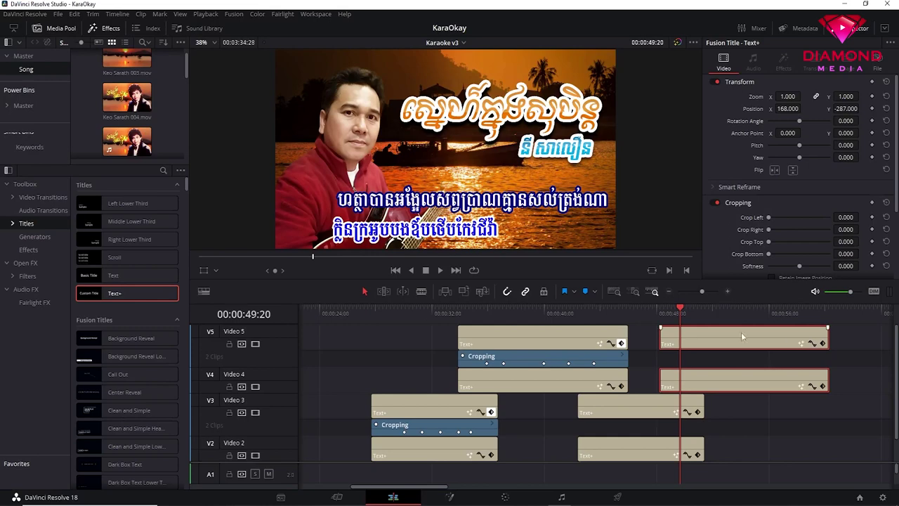
key("Down")
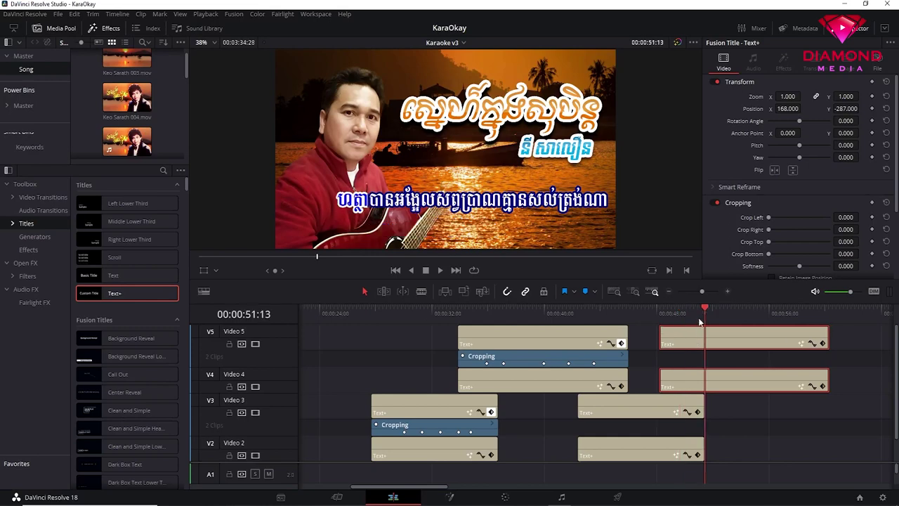
- Paste the new phrase into the later Video 5 title, strip extra leading text in Video 4, and save
left_click(692, 335)
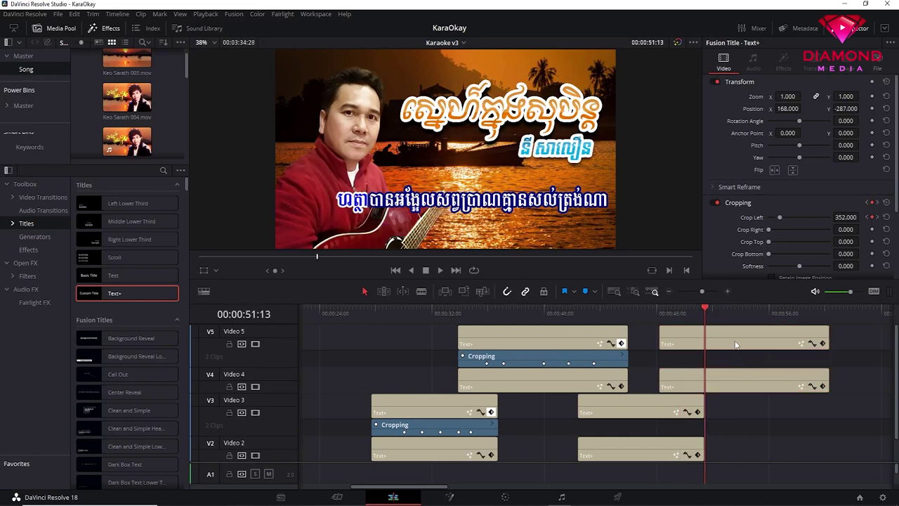
left_click(683, 313)
left_click_drag(790, 145, 652, 150)
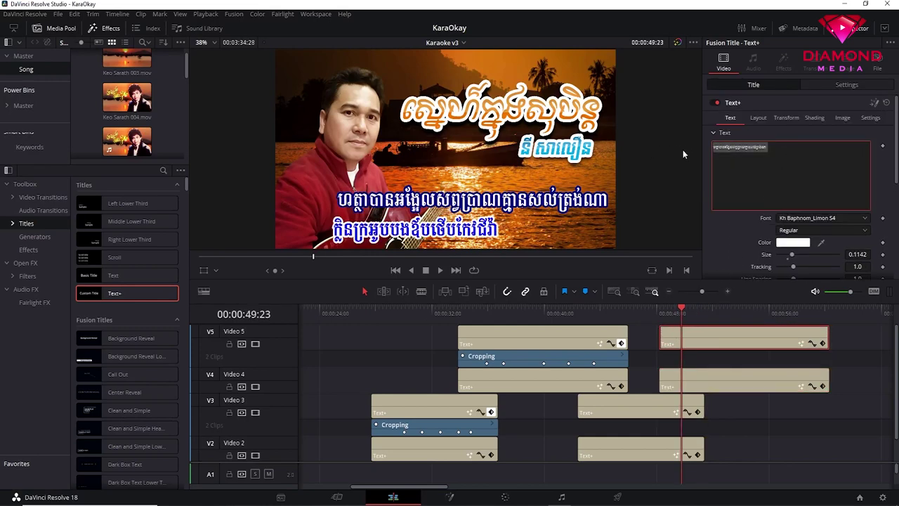
key("ctrl+v")
left_click(706, 379)
left_click_drag(772, 149, 679, 151)
key("BackSpace")
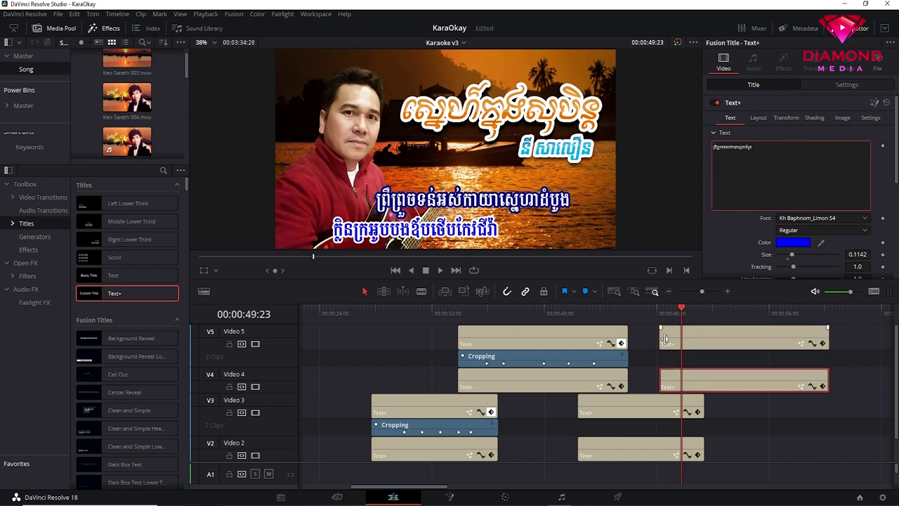
key("ctrl+s")
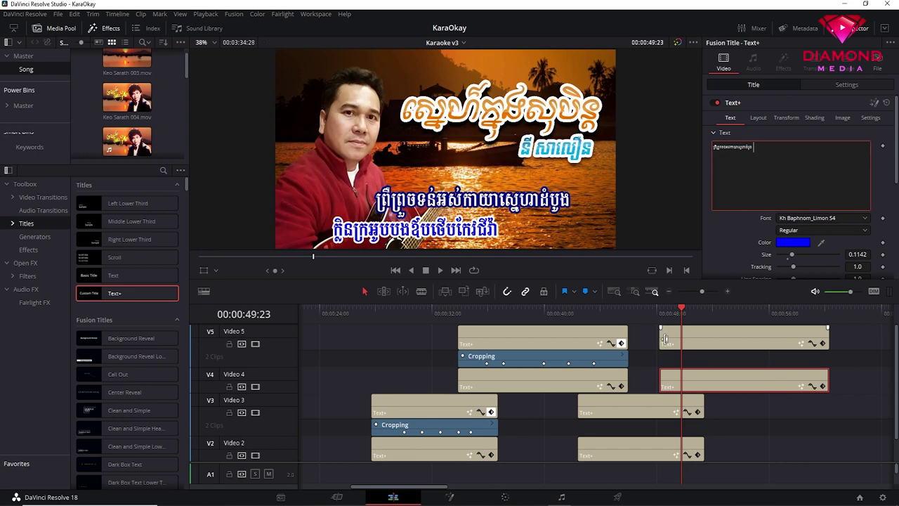